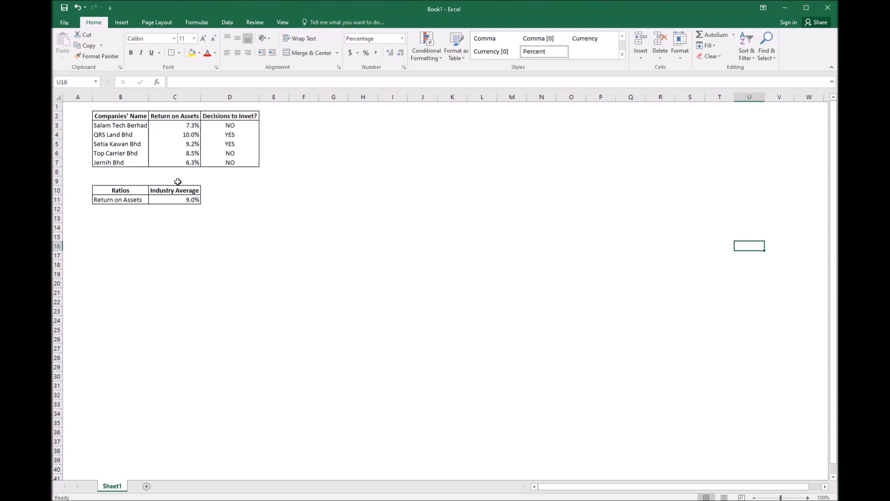
click(249, 96)
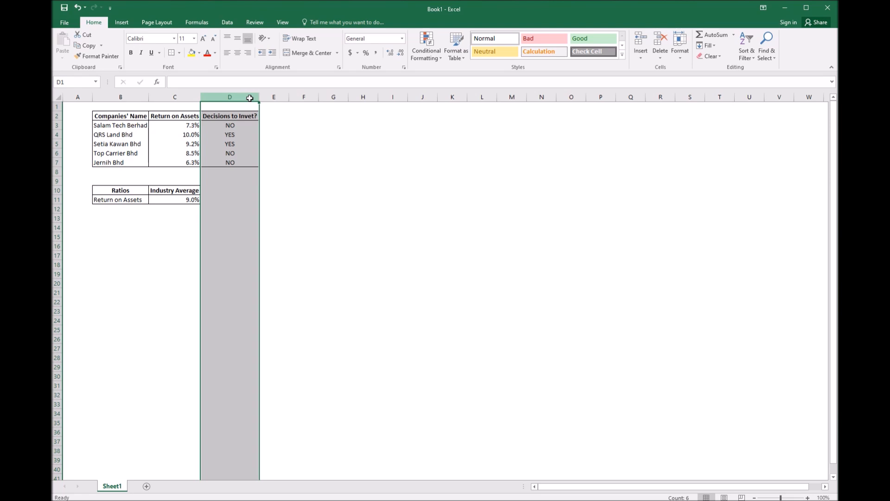
click(299, 180)
click(227, 95)
right_click(227, 95)
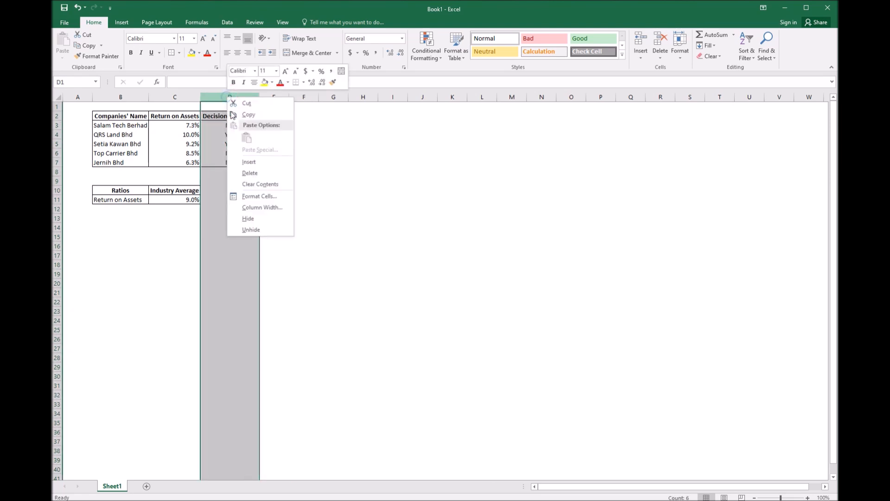
click(246, 161)
click(288, 163)
drag(285, 125, 279, 165)
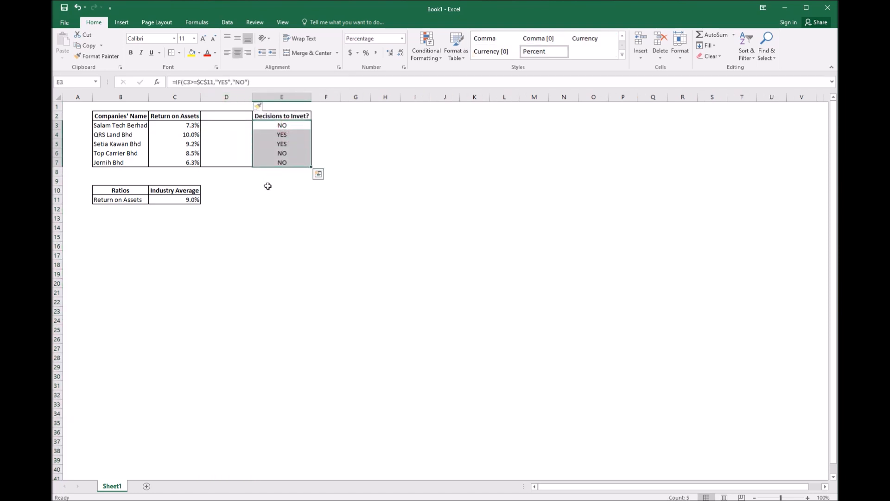
key(ctrl+z)
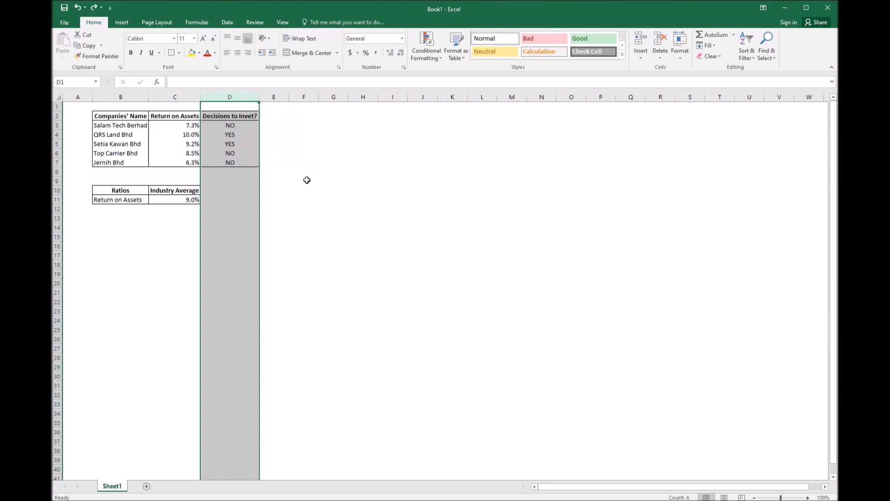
click(309, 182)
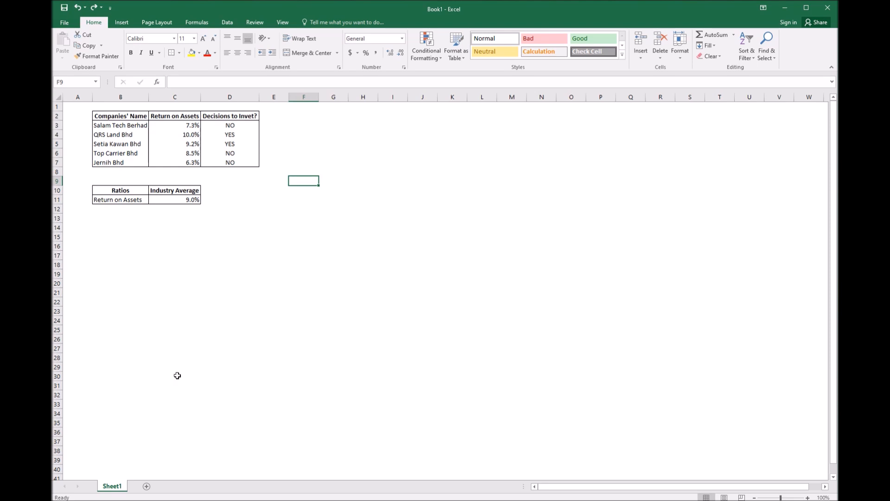
Create a copy of Sheet1 placed before the original sheet
right_click(116, 490)
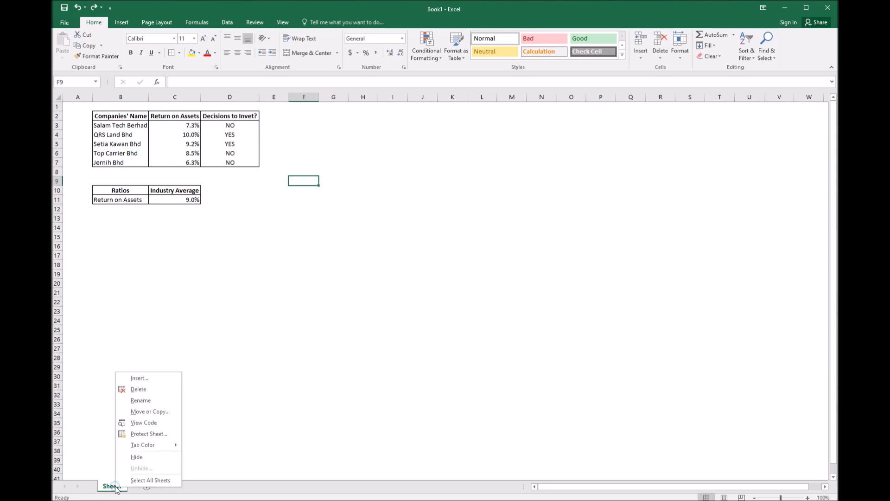
click(141, 412)
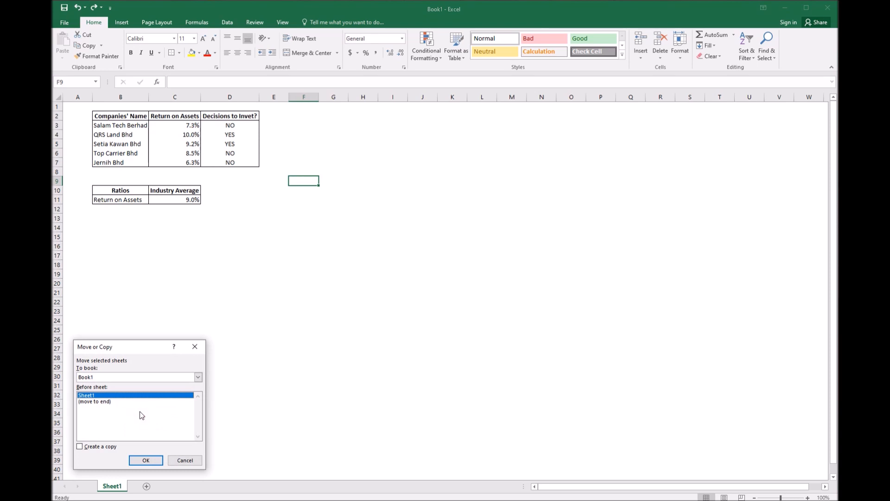
click(105, 445)
click(146, 460)
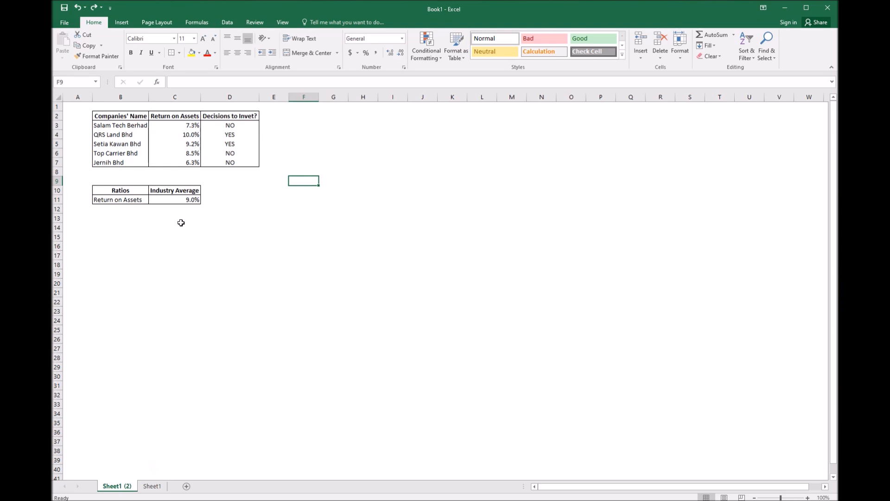
Rename the original sheet to IF
click(154, 488)
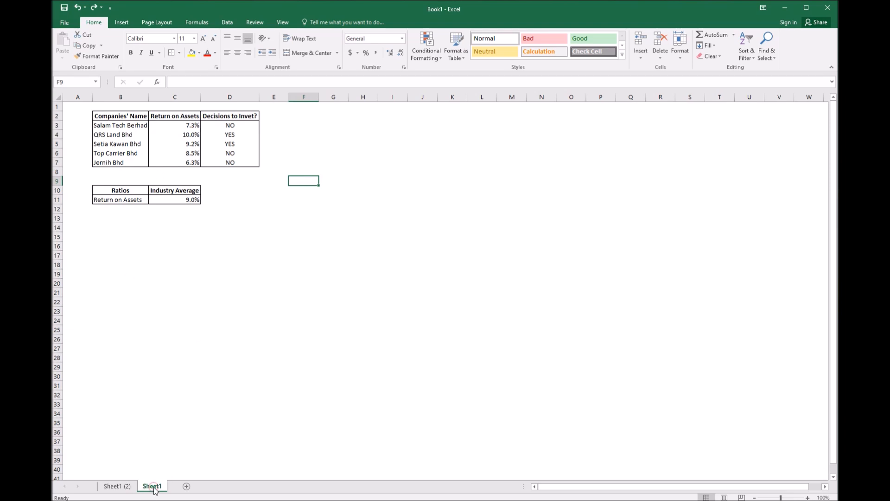
double_click(155, 486)
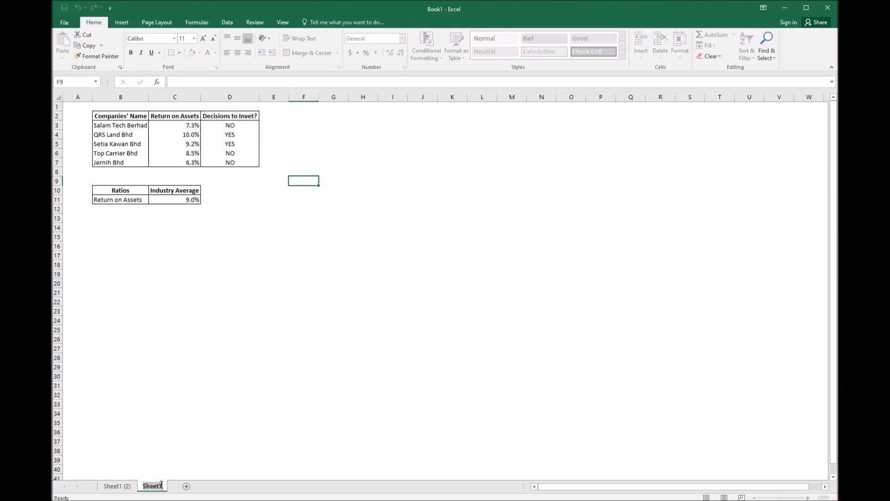
text(IF)
key(Return)
Rename the copied sheet to AND
double_click(128, 487)
text(AND)
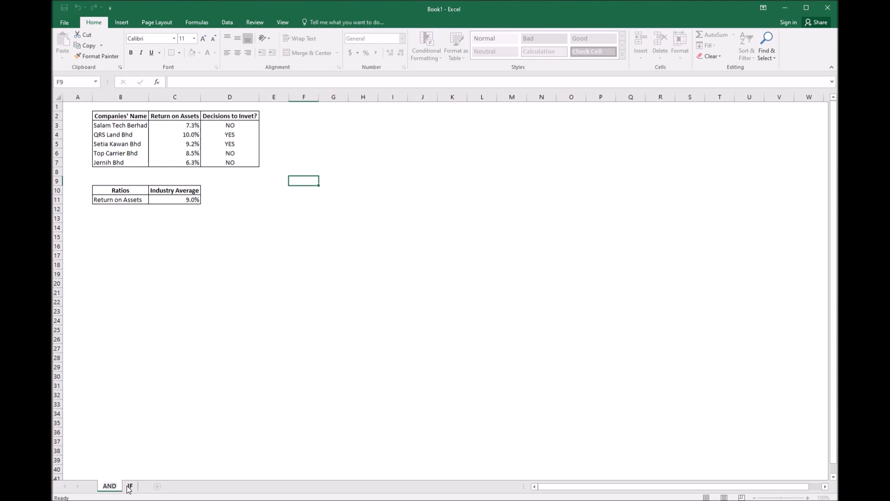
click(175, 331)
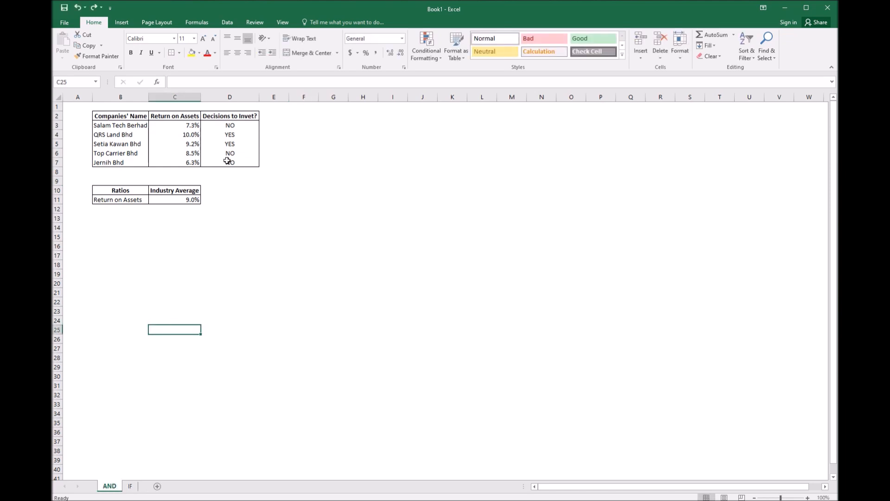
Insert a new column before the Decisions to Invet? column on the AND sheet
click(287, 262)
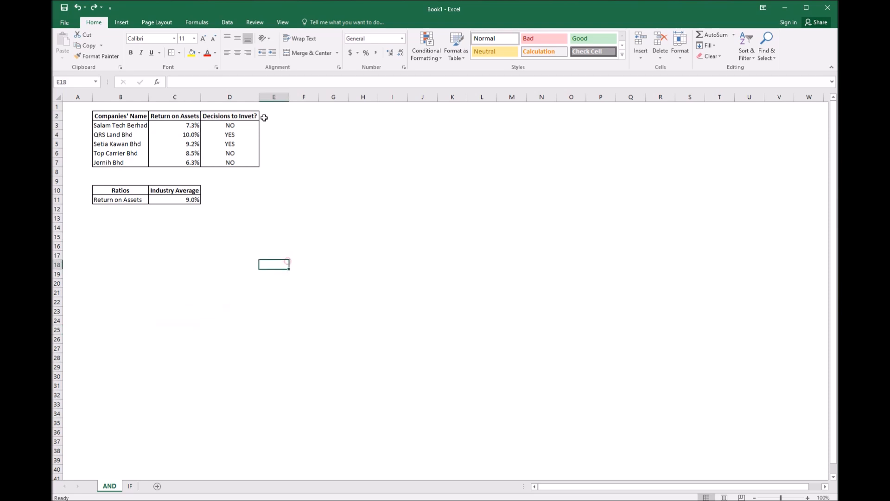
click(227, 94)
right_click(226, 96)
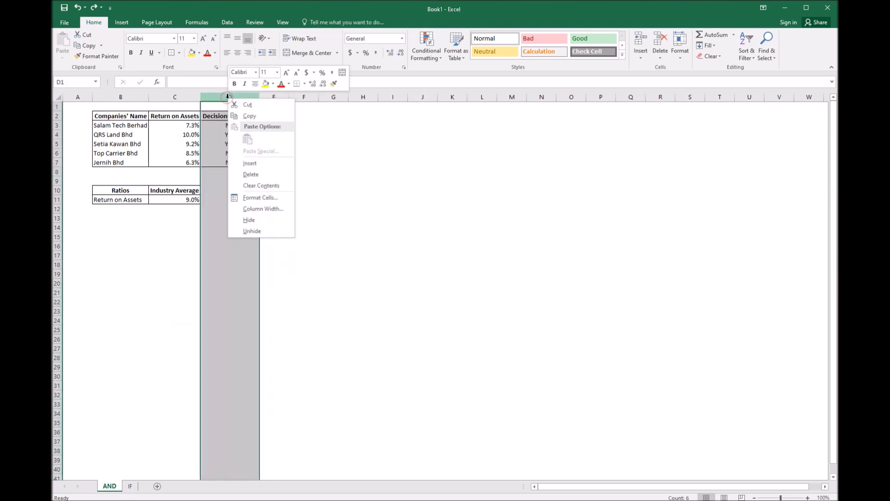
click(253, 162)
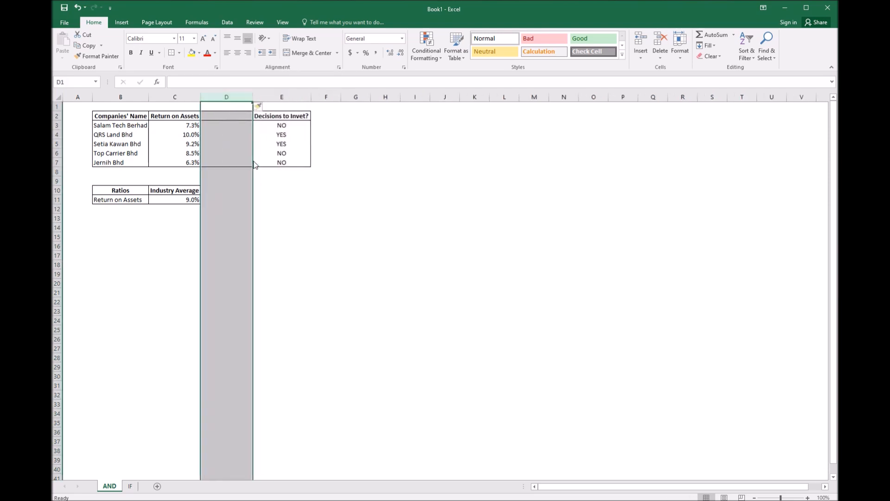
Enter the header Return on Equity at the top of the new column
click(255, 189)
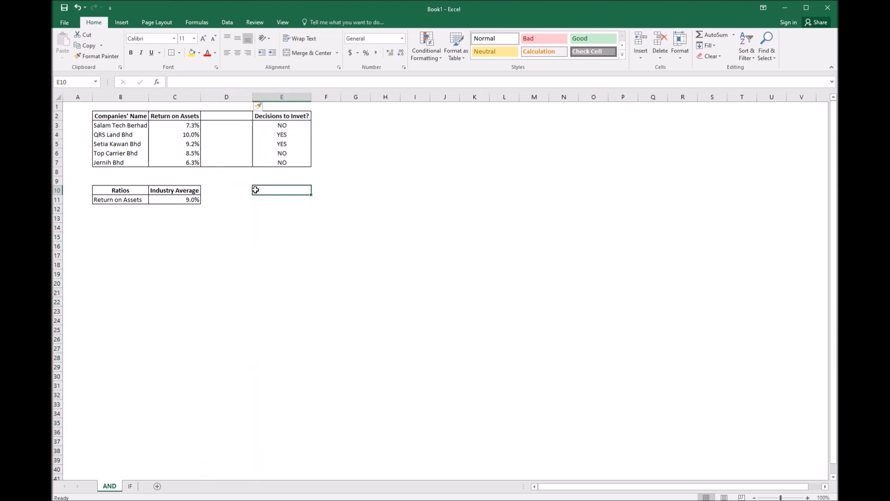
click(241, 117)
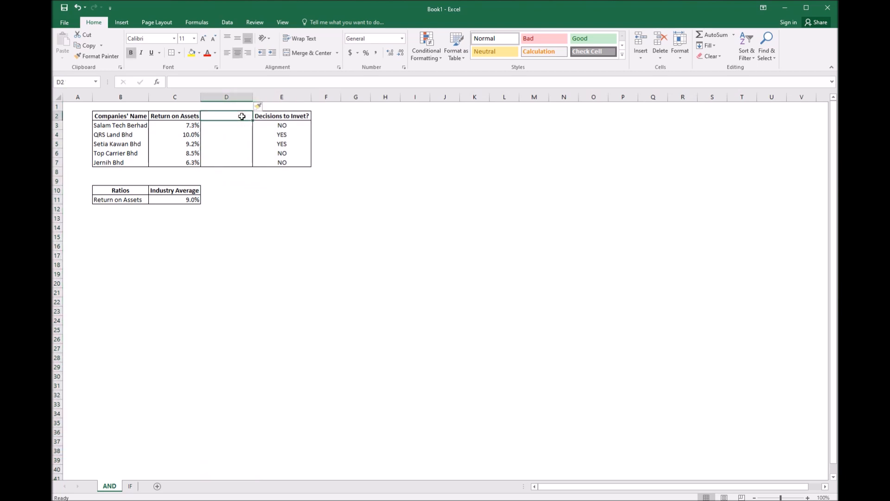
text(Re)
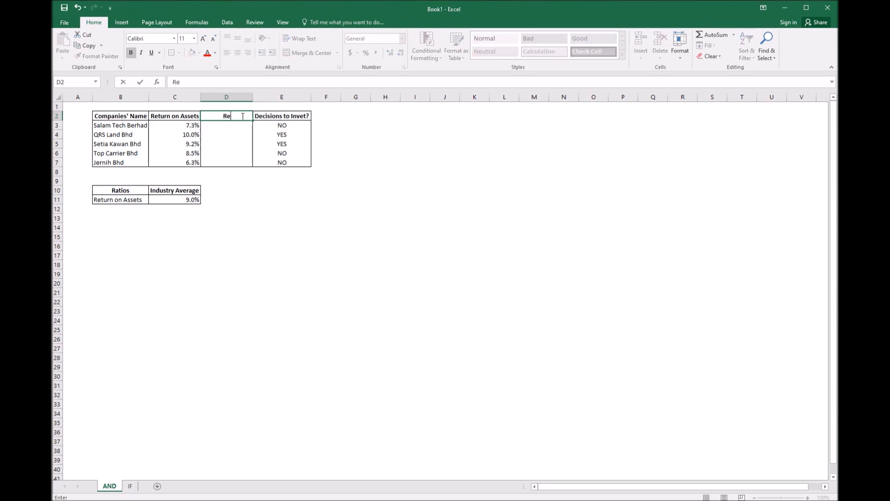
text(turn on Equity)
key(ctrl+Return)
key(Down)
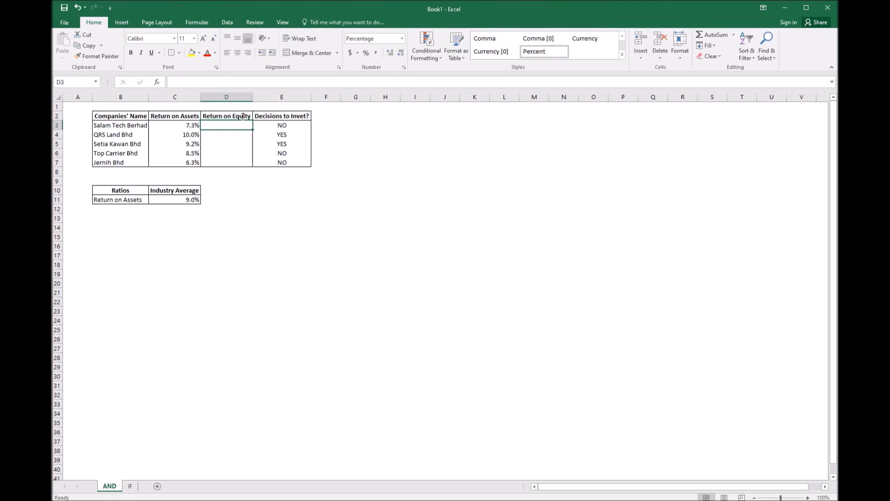
Fill the Return on Assets ratio row down into row 12 of the ratios table
drag(102, 200, 174, 199)
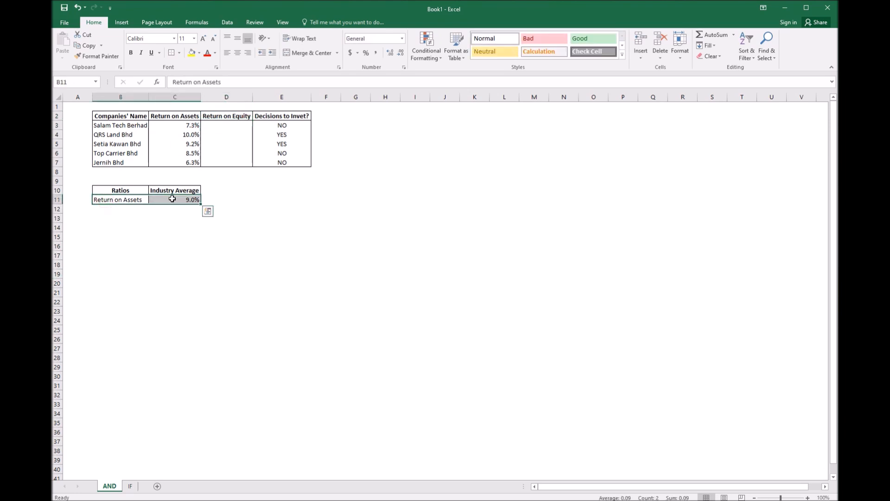
drag(201, 204, 200, 216)
click(132, 209)
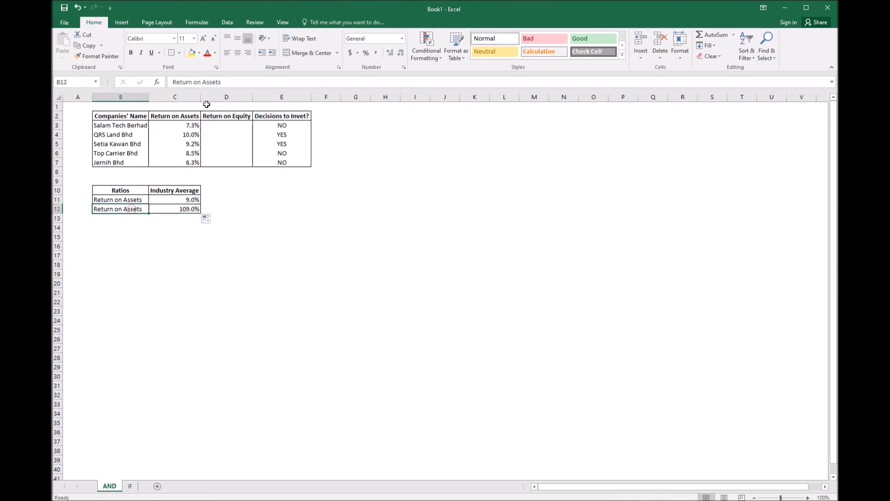
Copy the Return on Equity header into the label of the new ratio row
click(214, 113)
key(ctrl+c)
click(133, 208)
key(ctrl+v)
Set the Return on Equity industry average to 14%
click(179, 208)
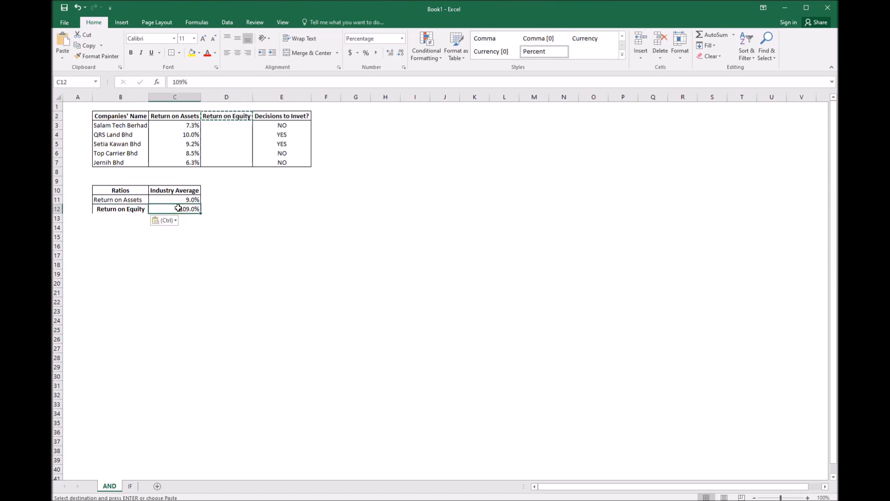
text(14)
key(Return)
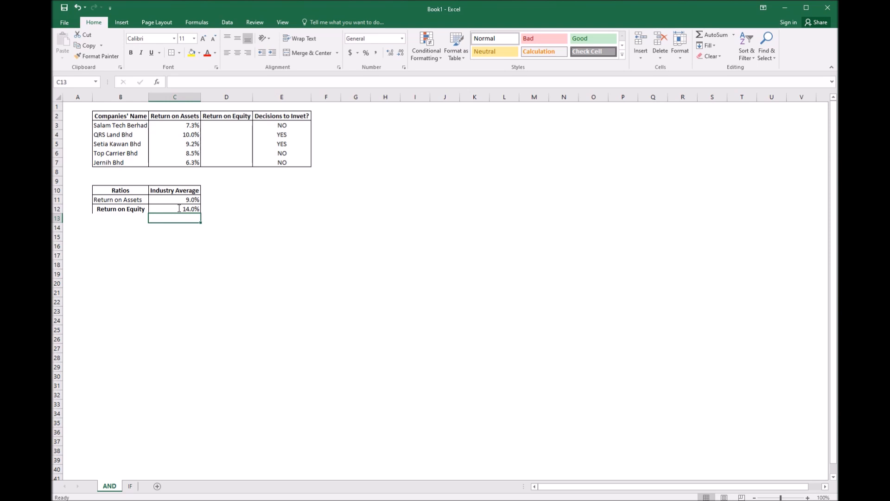
Clear the existing decision formulas from the Decisions to Invet? column
click(296, 127)
drag(297, 128, 297, 127)
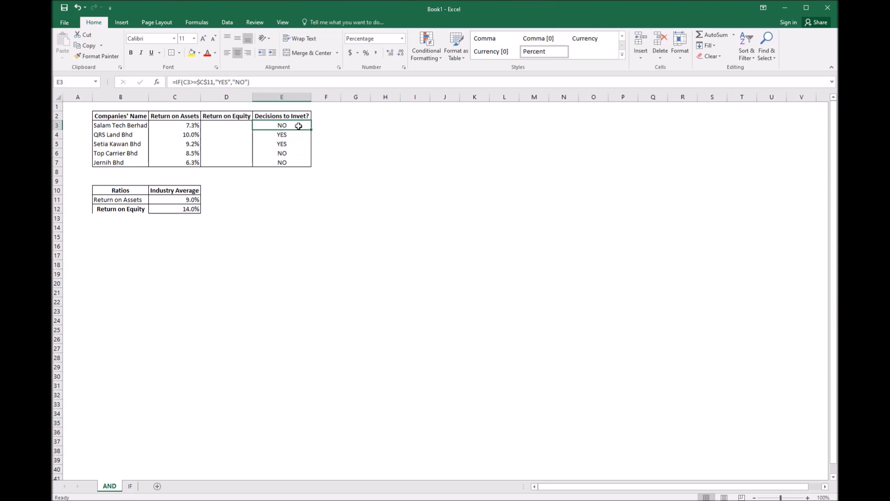
drag(298, 125, 296, 158)
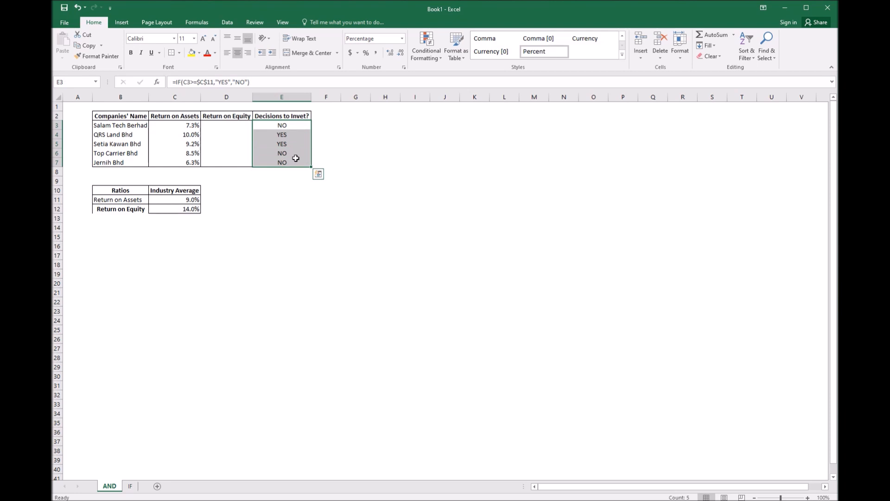
key(Delete)
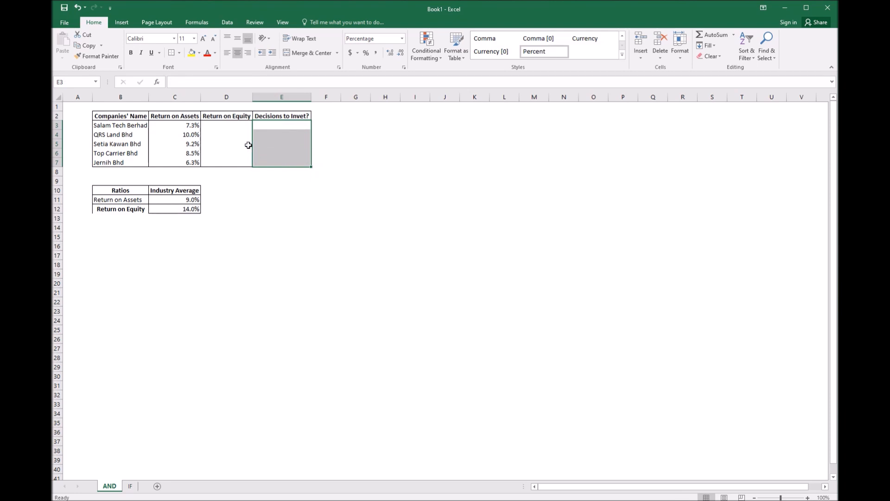
click(277, 140)
click(282, 125)
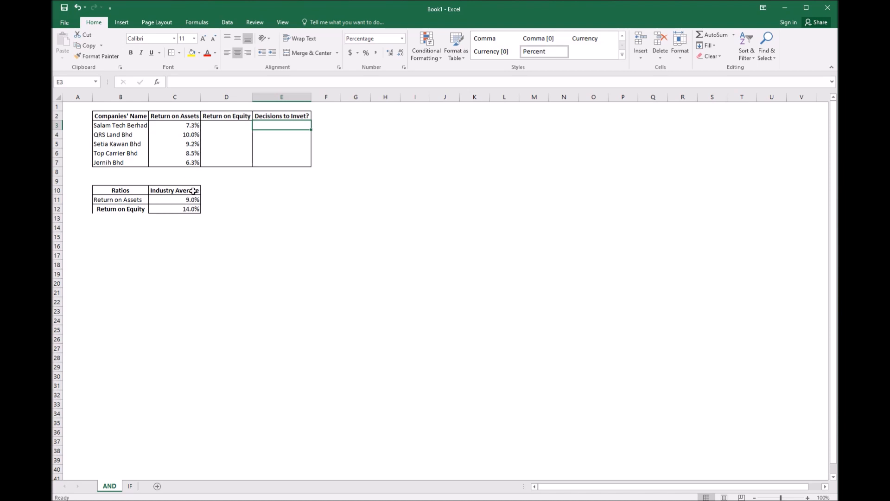
Enter return on equity values of 14.1% and 13.2% for the first two companies
click(234, 124)
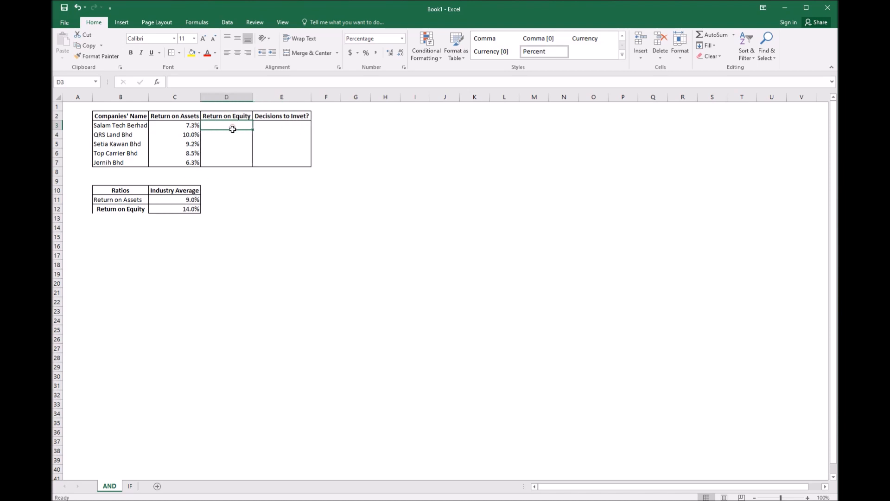
drag(241, 126, 234, 162)
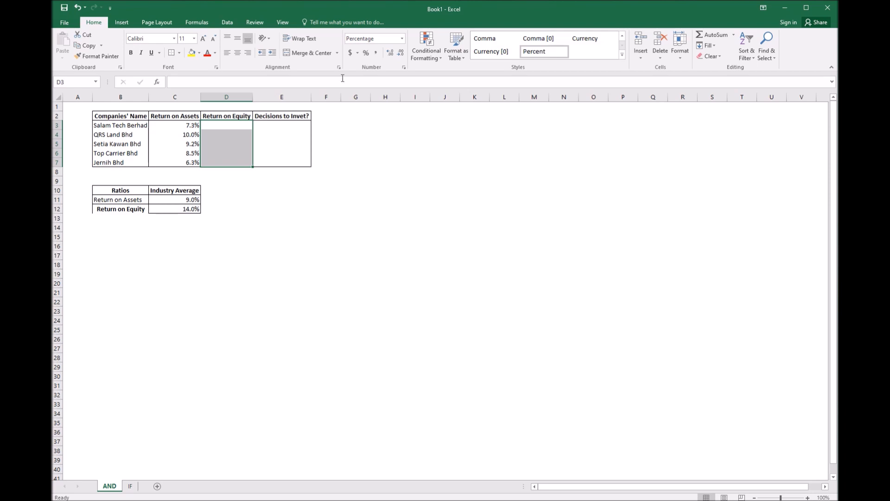
click(241, 127)
text(14%.1%)
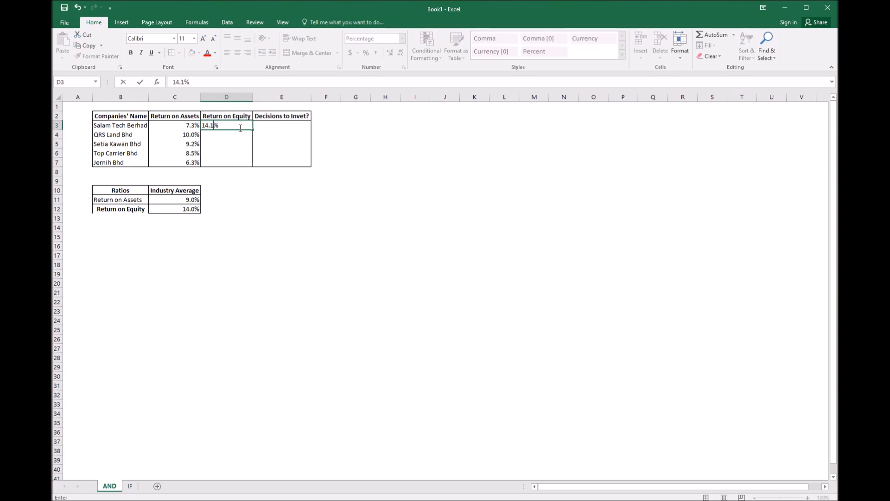
key(Return)
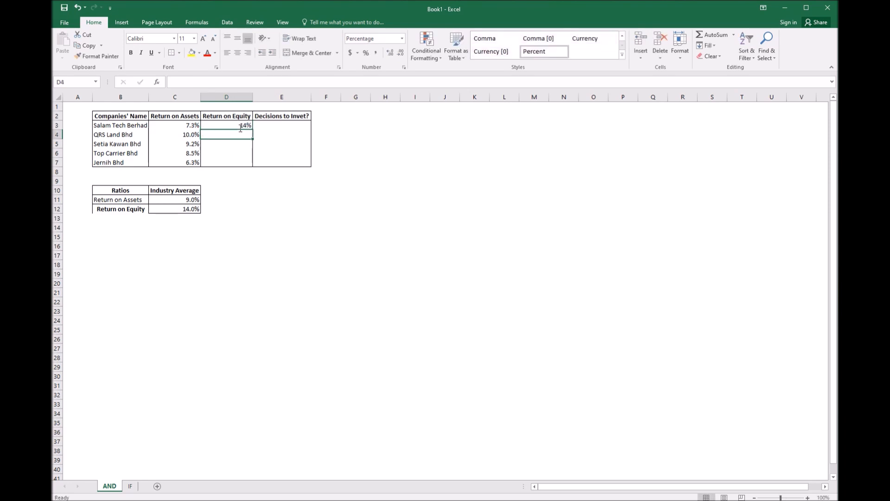
text(13)
key(Return)
Enter return on equity values of 14.4%, 12.9% and 15% for the remaining three companies
text(14.5)
key(Return)
text(12.9)
key(Return)
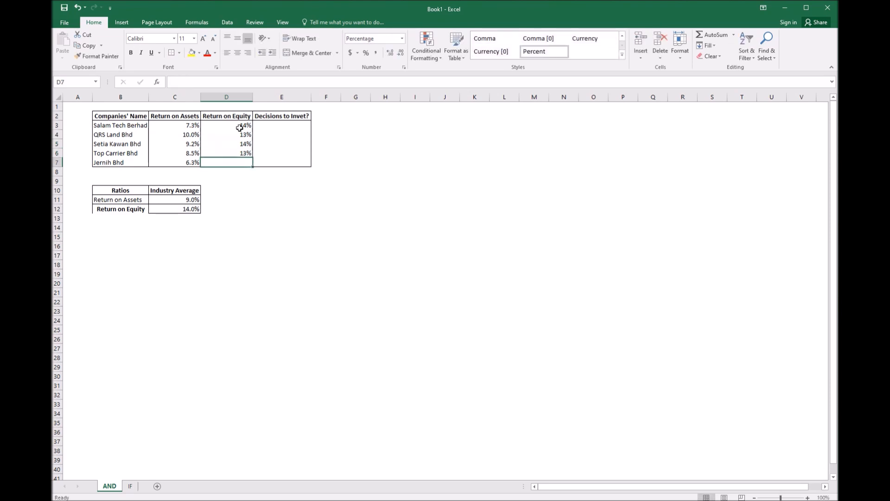
text(15)
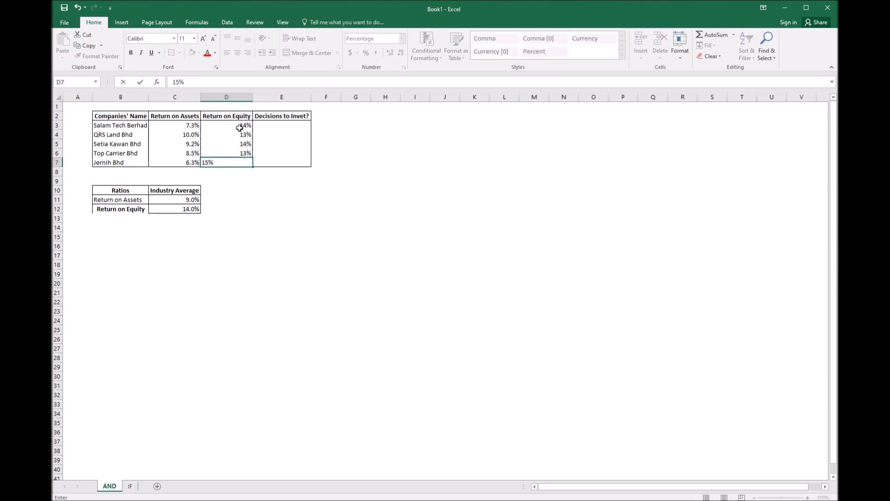
click(280, 234)
Show the return on equity values with one decimal place
drag(240, 124, 240, 163)
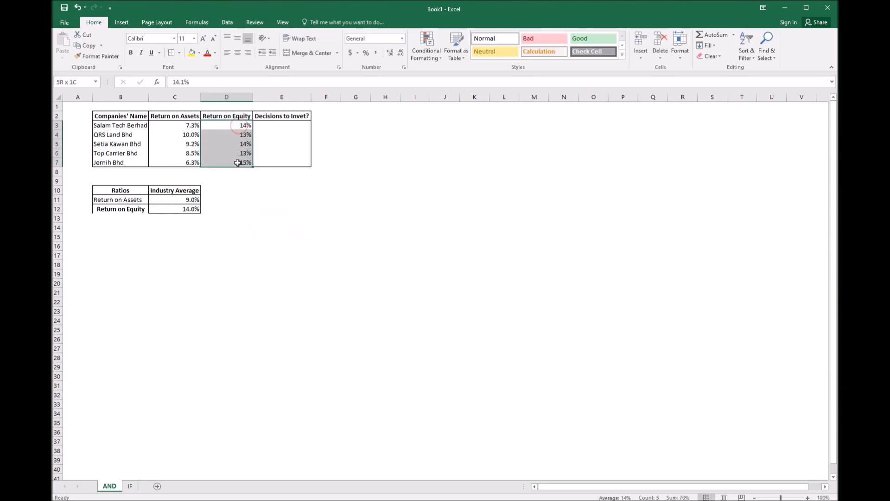
click(391, 53)
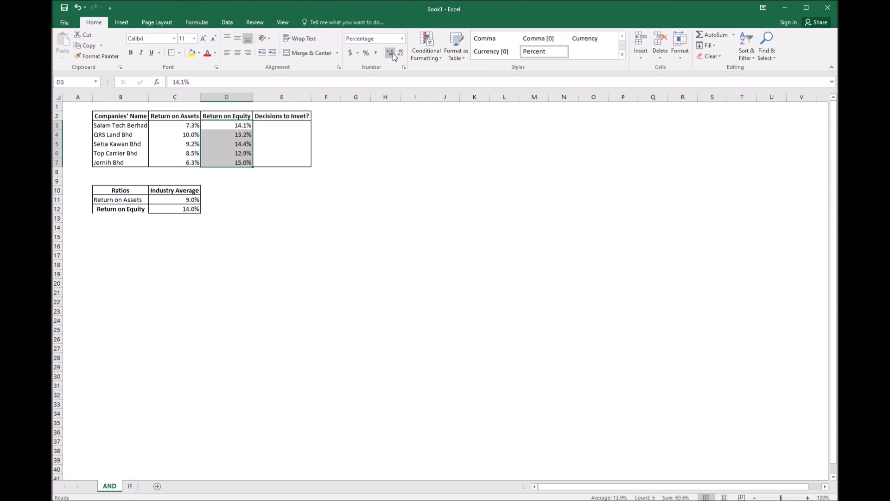
Fill the return on assets cells of QRS Land Bhd and Setia Kawan Bhd and Setia Kawan Bhd's return on equity yellow
click(307, 199)
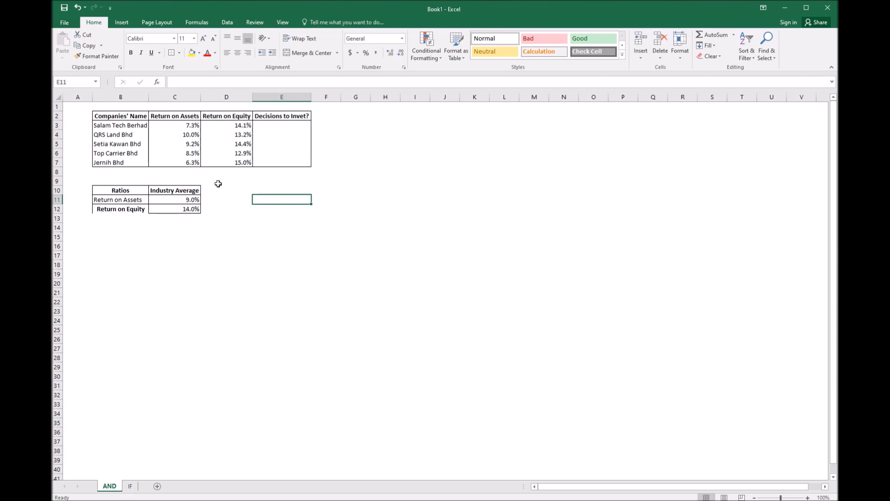
drag(186, 138, 189, 144)
click(191, 54)
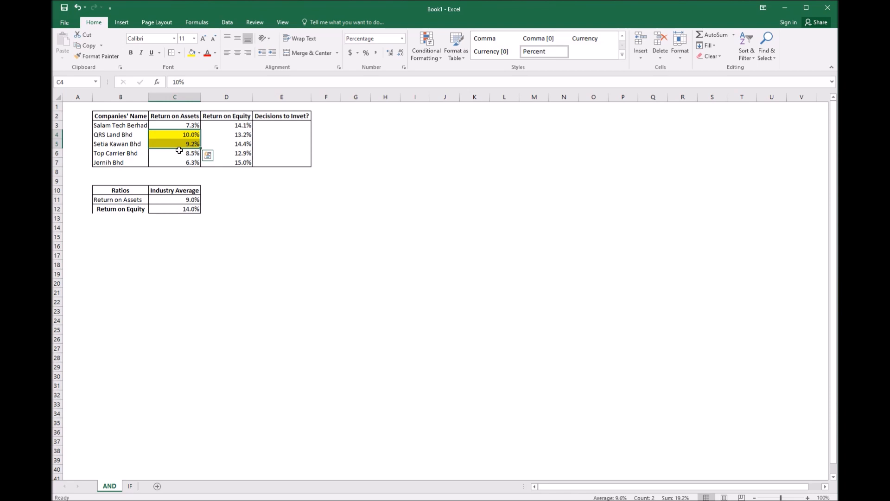
click(237, 141)
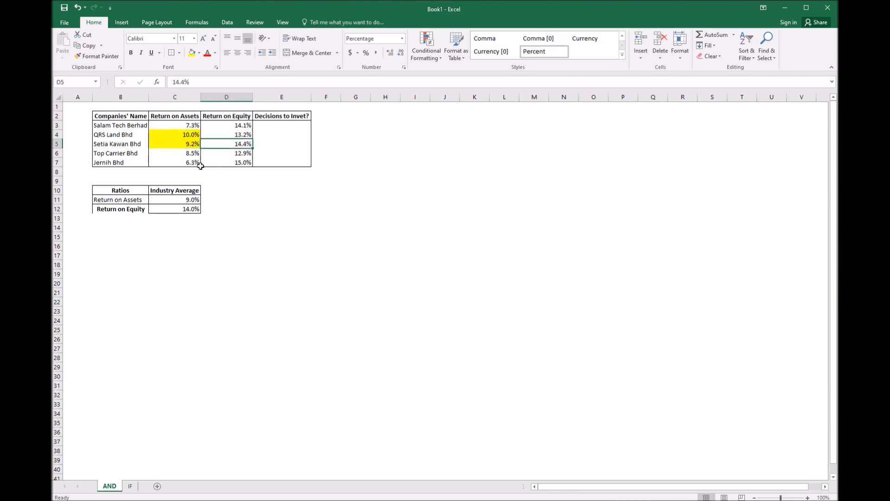
click(193, 54)
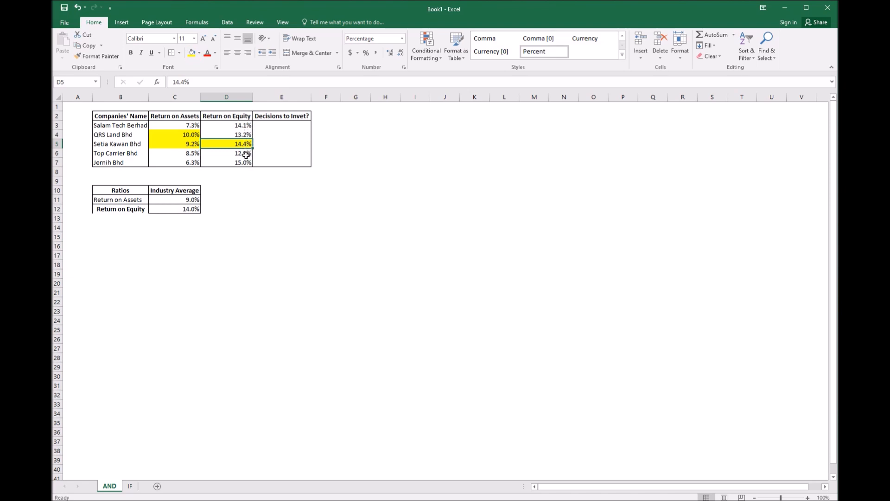
click(139, 211)
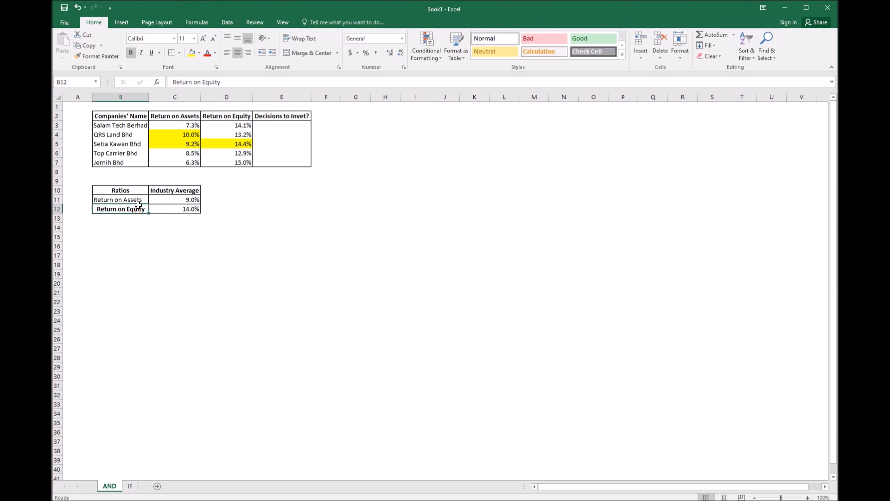
click(281, 153)
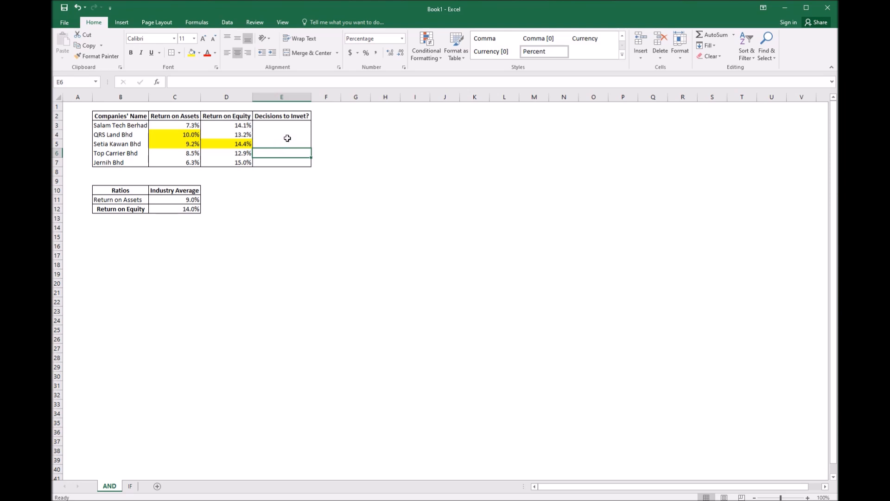
click(287, 137)
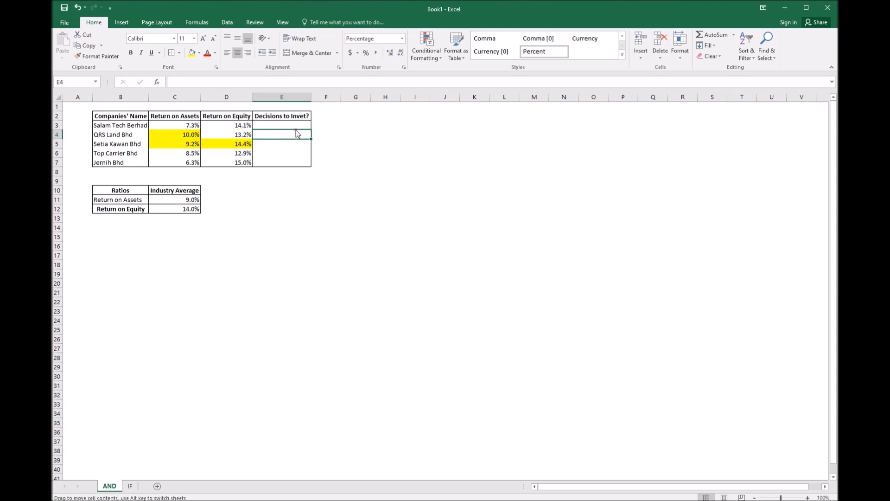
Begin an IF formula with a nested AND in Salam Tech Berhad's decision cell, referencing its return on assets C3
click(273, 123)
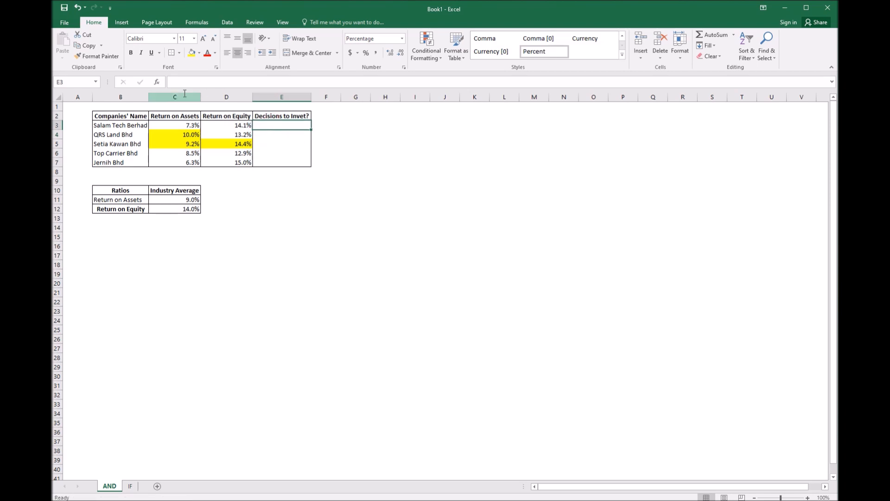
text(=)
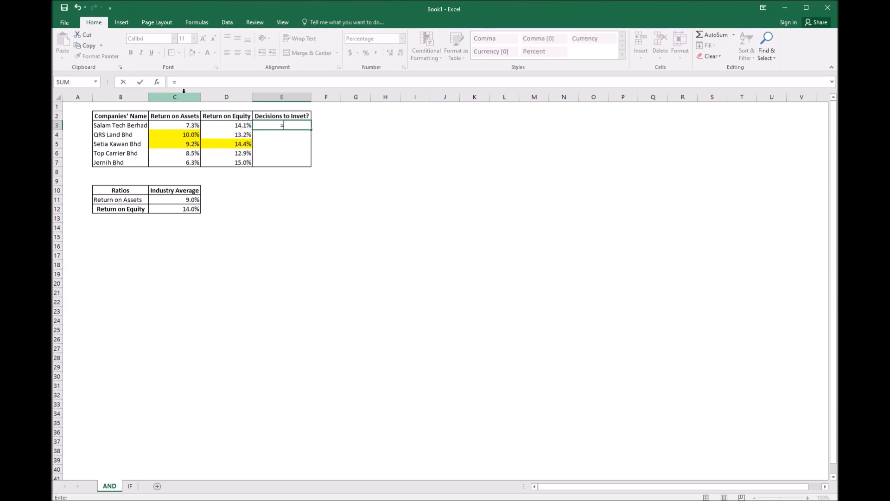
text(IF)
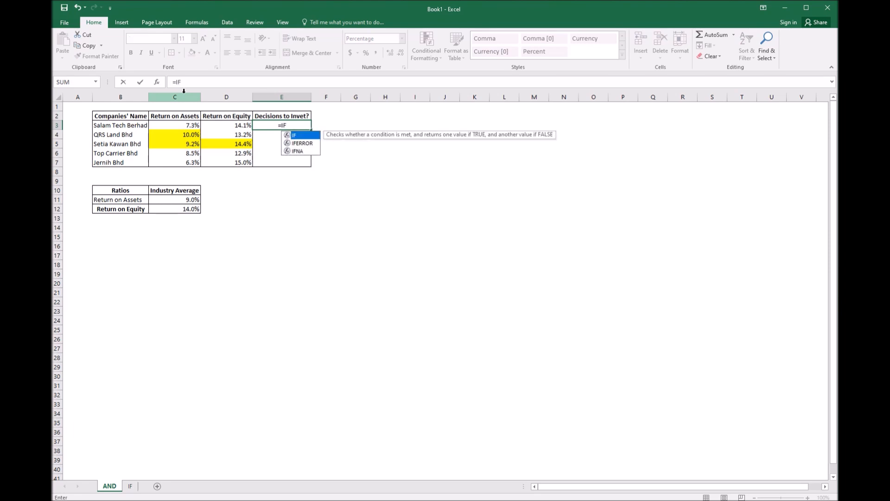
text(()
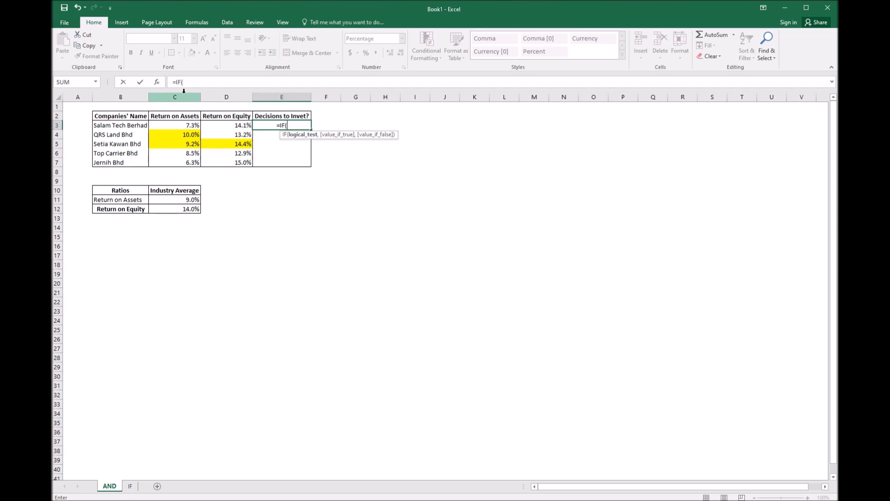
text(ANA)
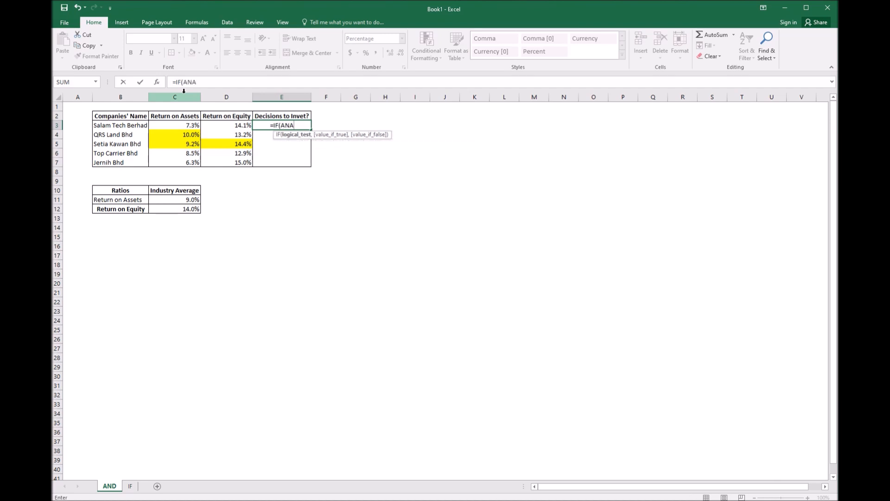
key(BackSpace)
text(D()
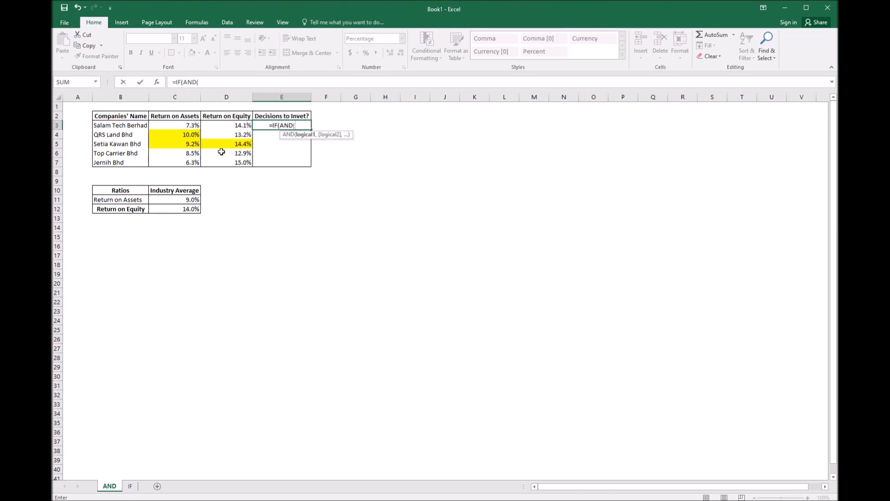
click(196, 126)
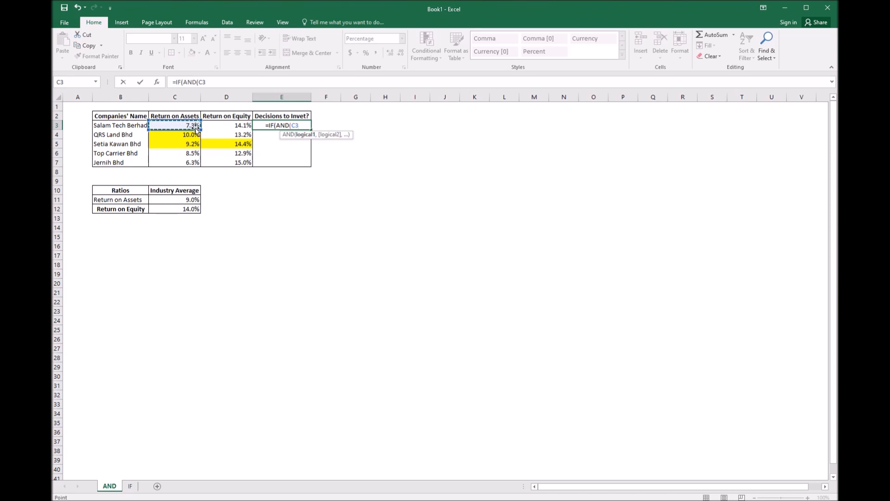
Add the condition C3>=C11 to the AND function, replacing the semicolon separator with a comma
text(>=)
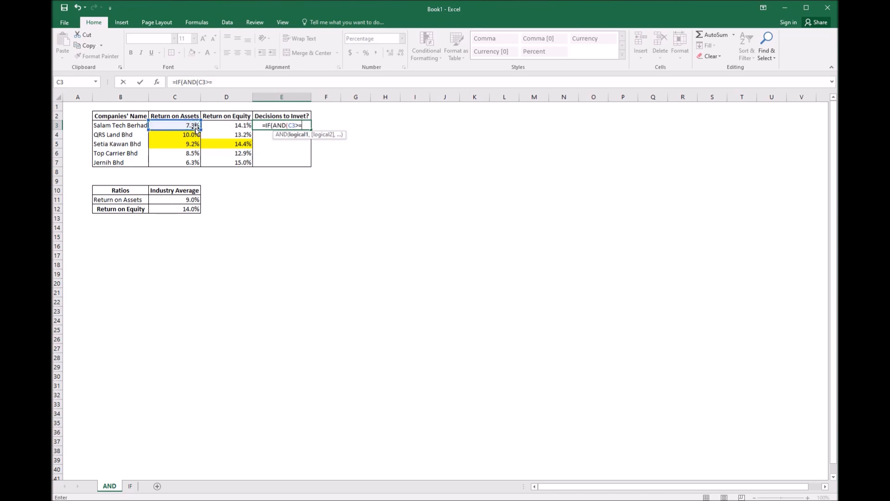
click(194, 200)
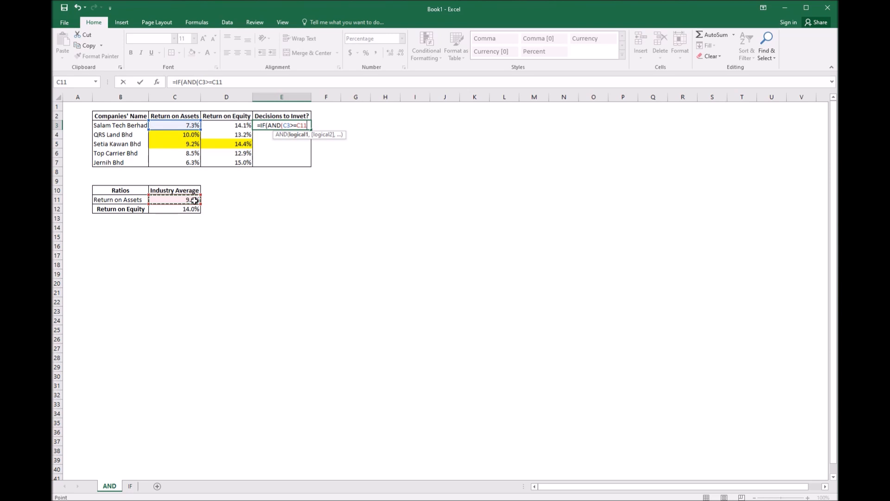
text(;)
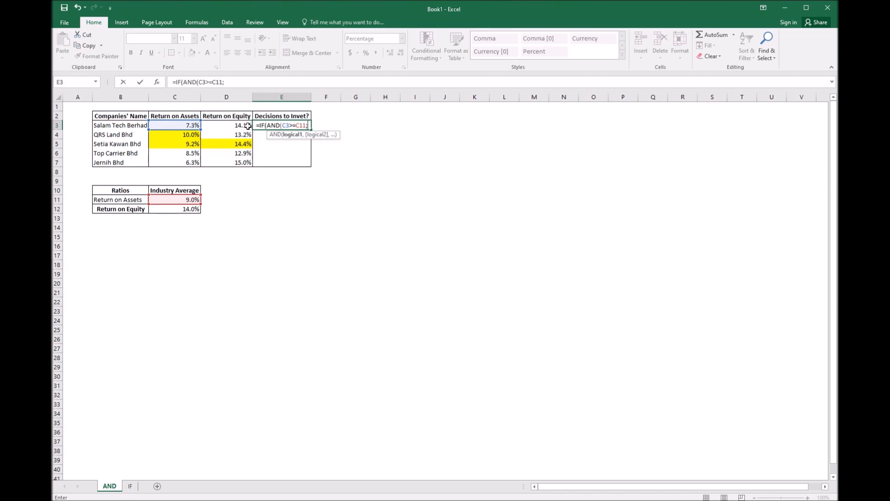
key(Return)
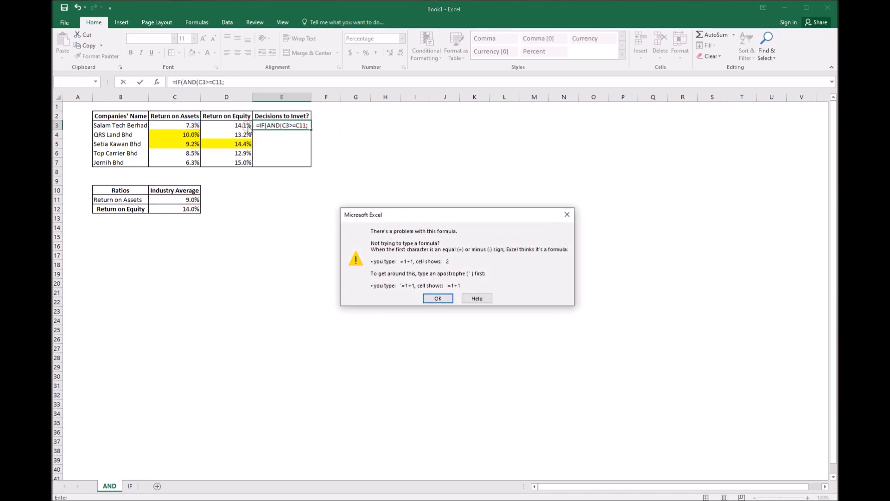
click(451, 294)
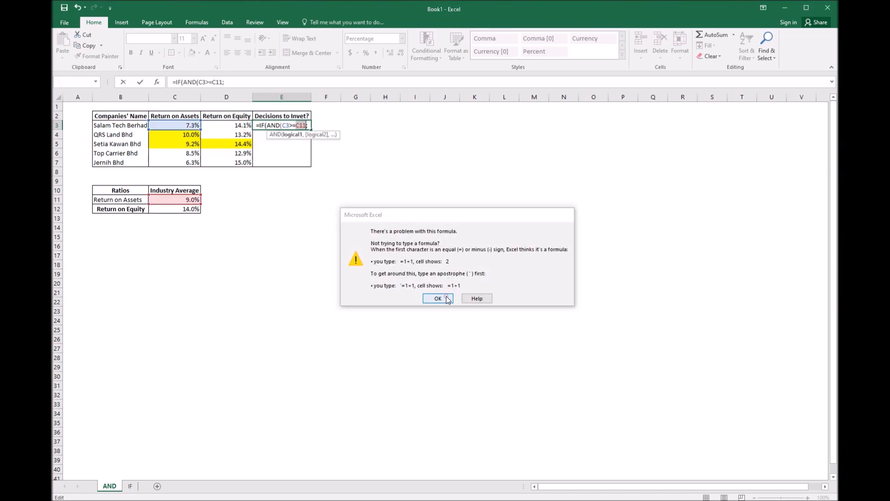
click(310, 126)
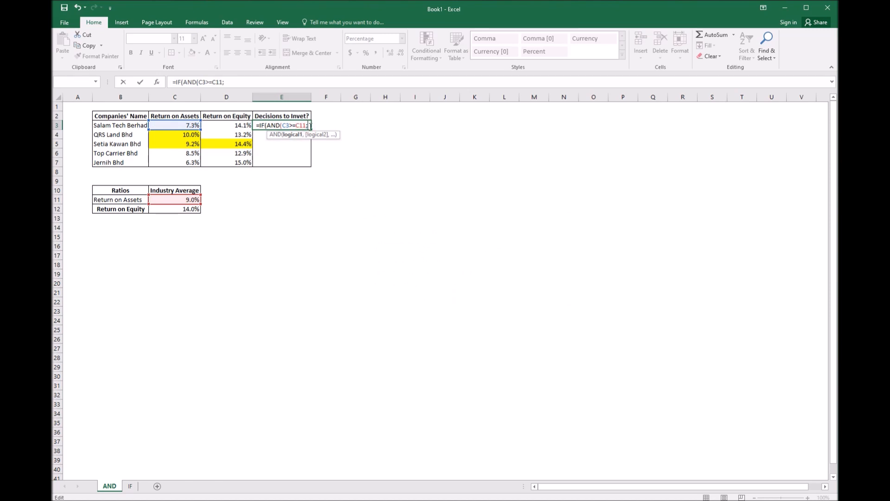
key(BackSpace)
text(,)
Add the second AND condition D3>=C12 and close the AND function
click(242, 126)
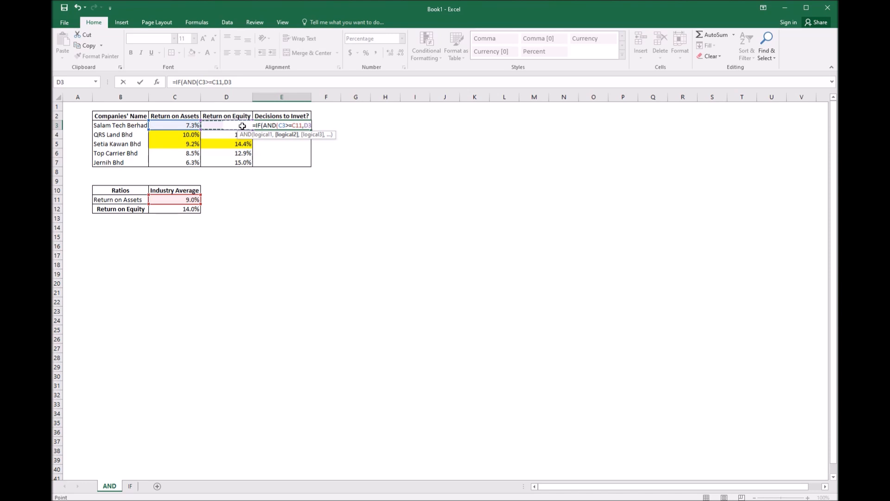
text(>=)
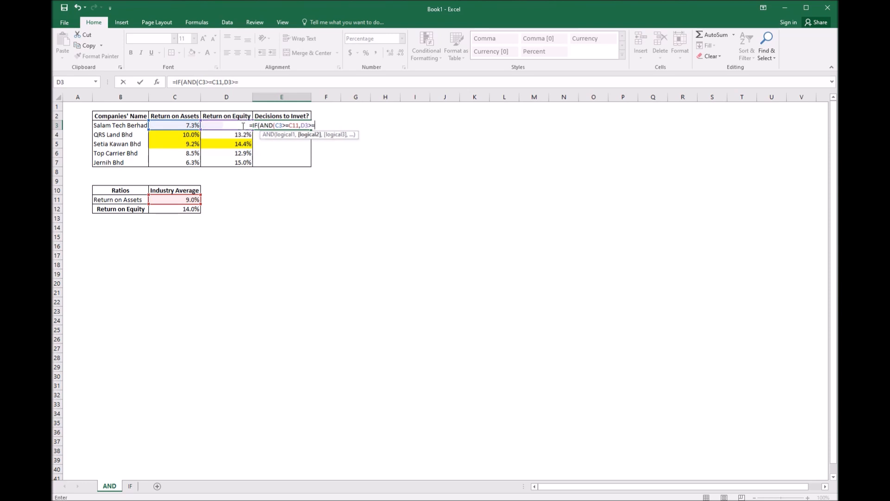
click(189, 210)
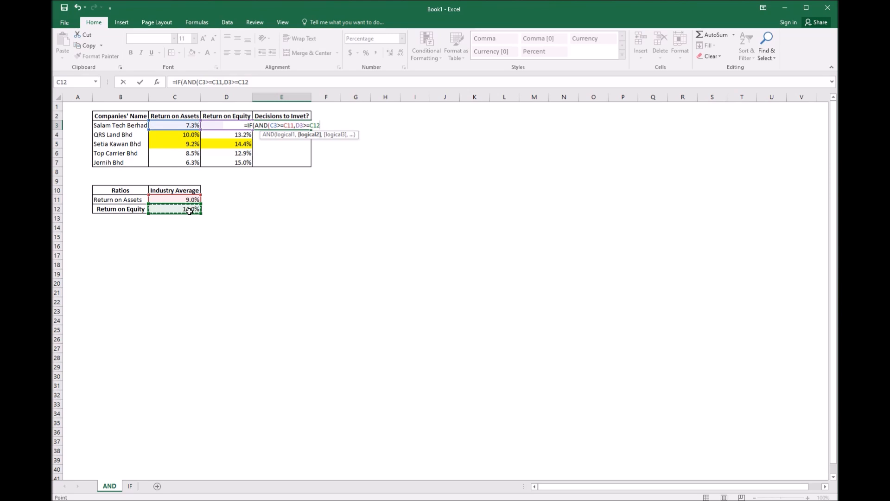
text(,)
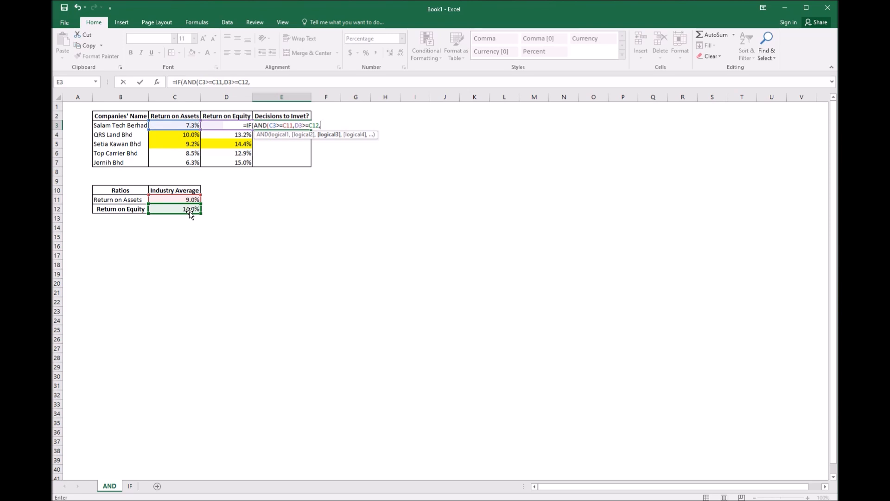
key(BackSpace)
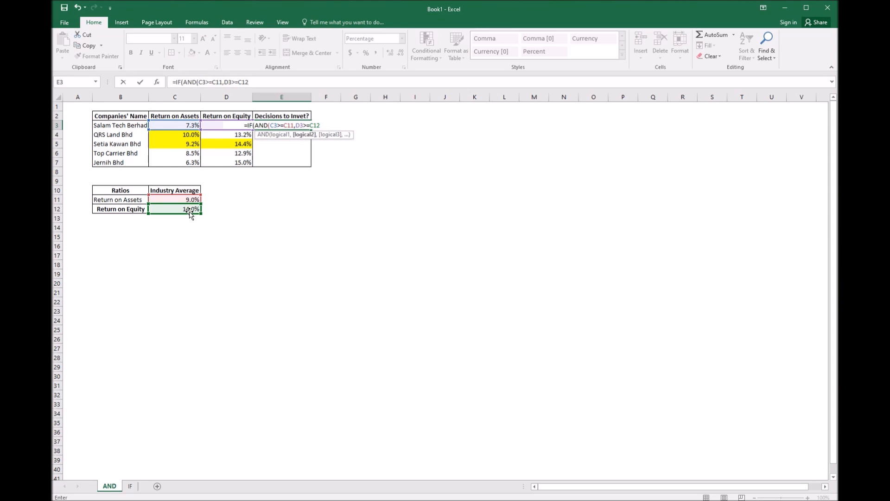
text())
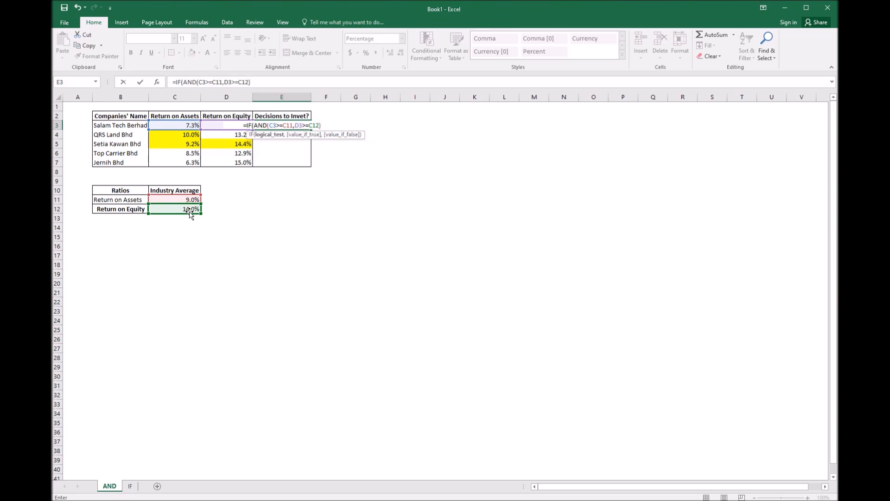
text(,)
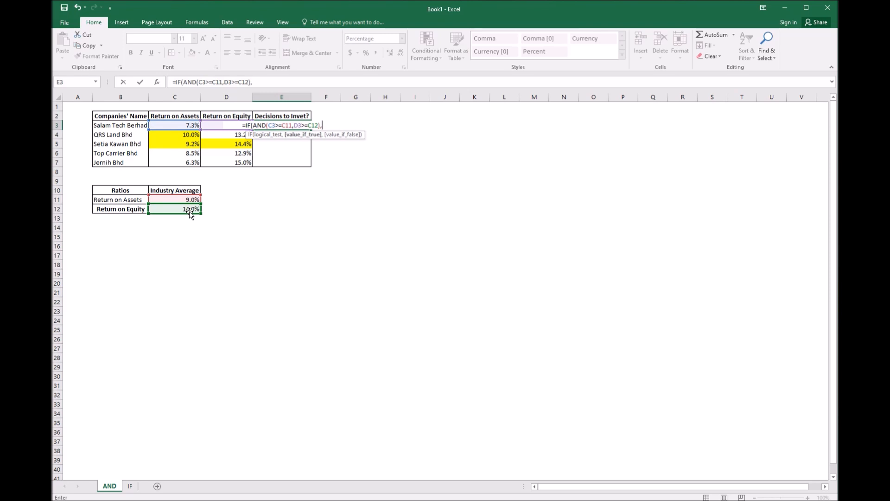
text(")
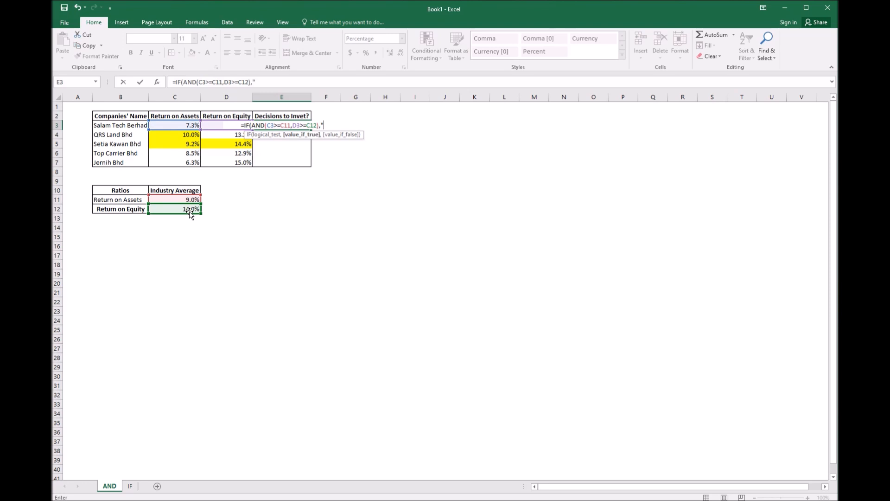
text(Y)
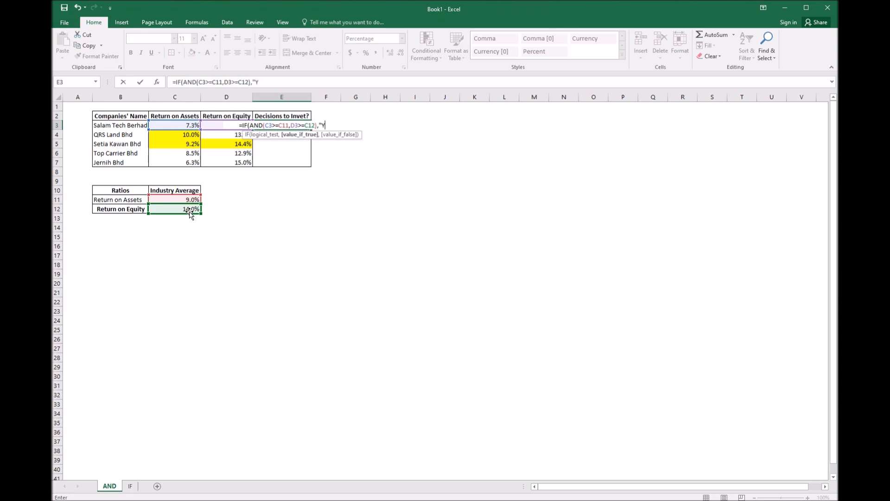
text(ES".)
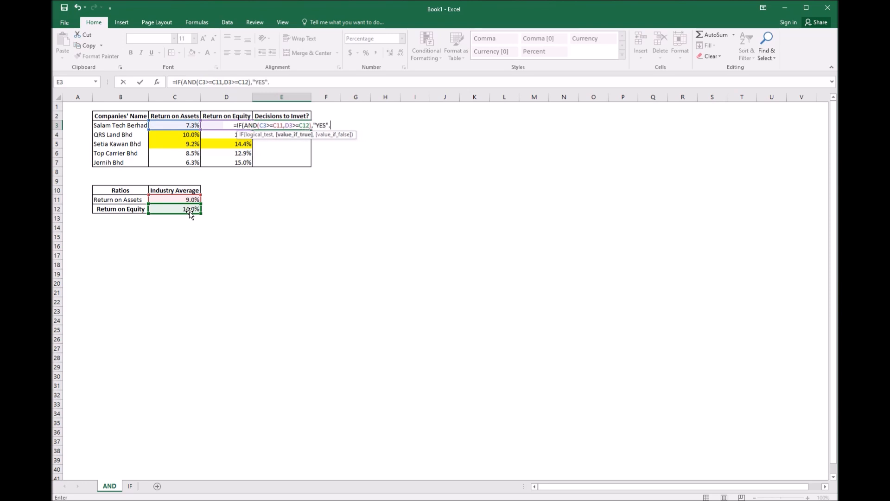
text(")
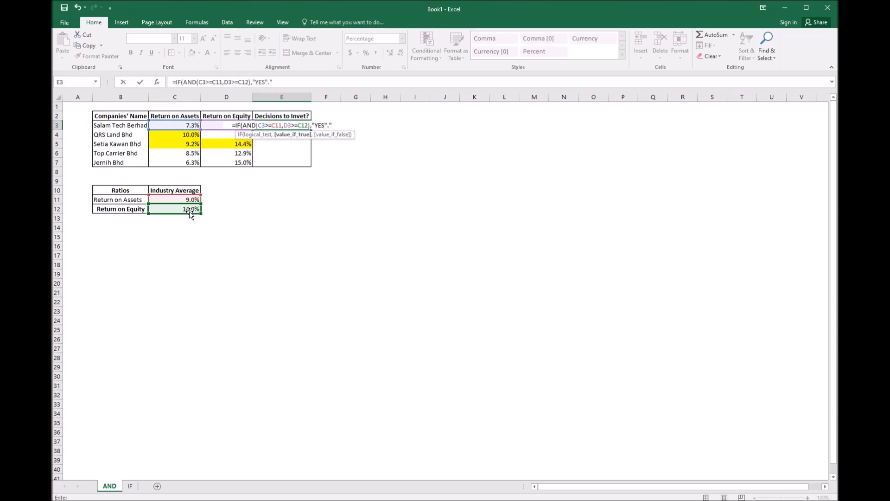
text(NI)
text(O,)
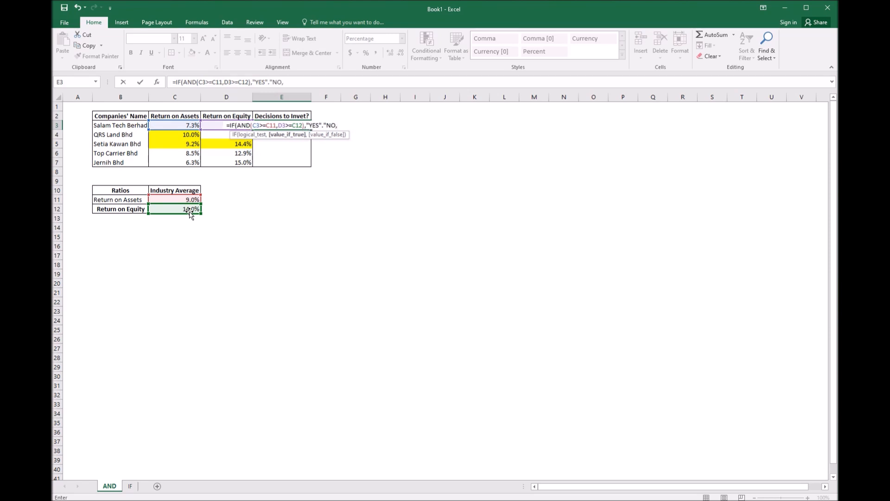
Correct the false result to "NO" and close the IF formula with a parenthesis
key(Right)
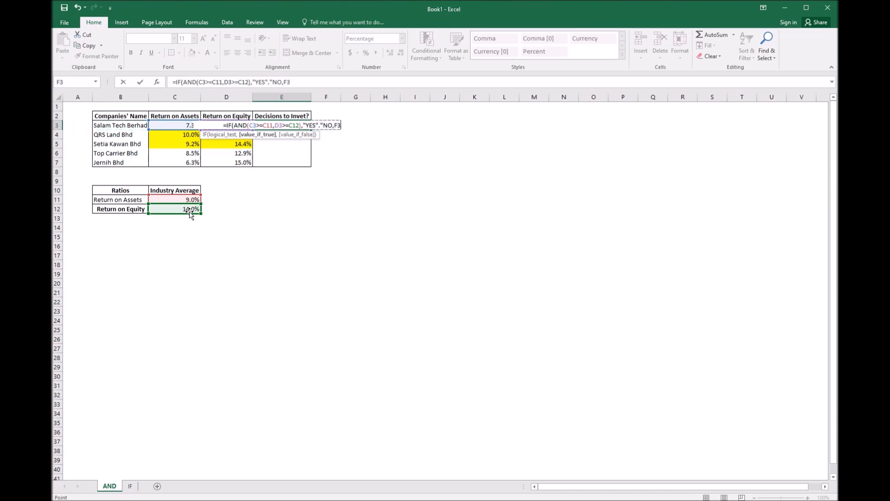
click(294, 81)
key(BackSpace)
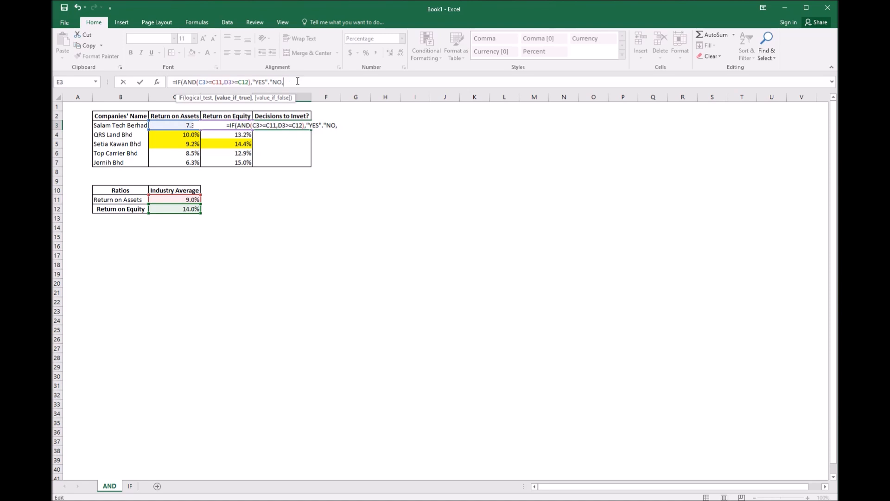
key(BackSpace)
key(BackSpace)
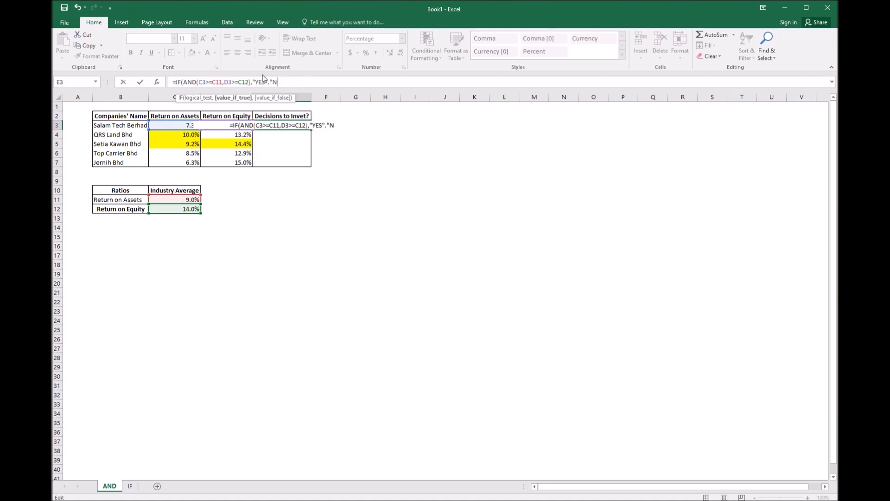
text(O)
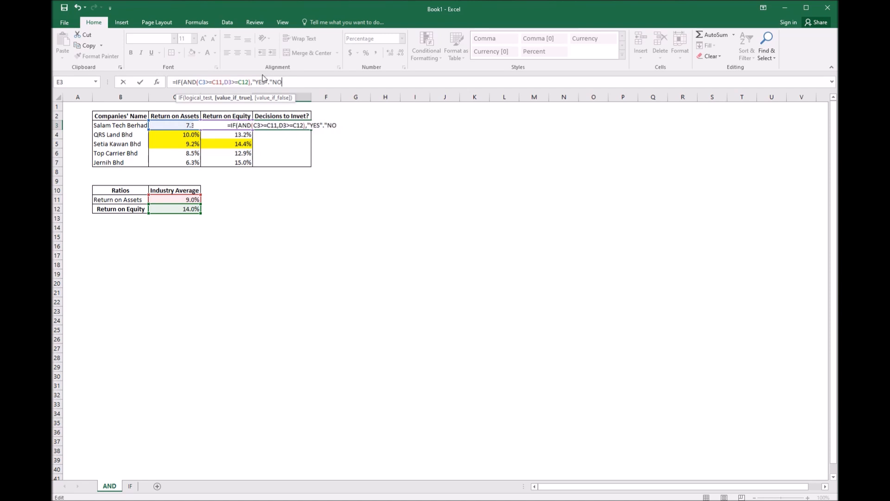
text("))
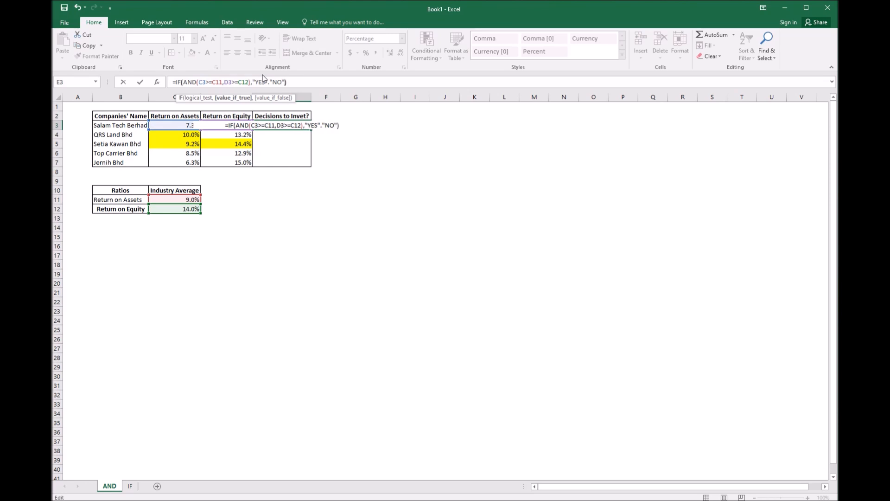
Replace the period between "YES" and "NO" with a comma and enter the formula
click(269, 82)
key(BackSpace)
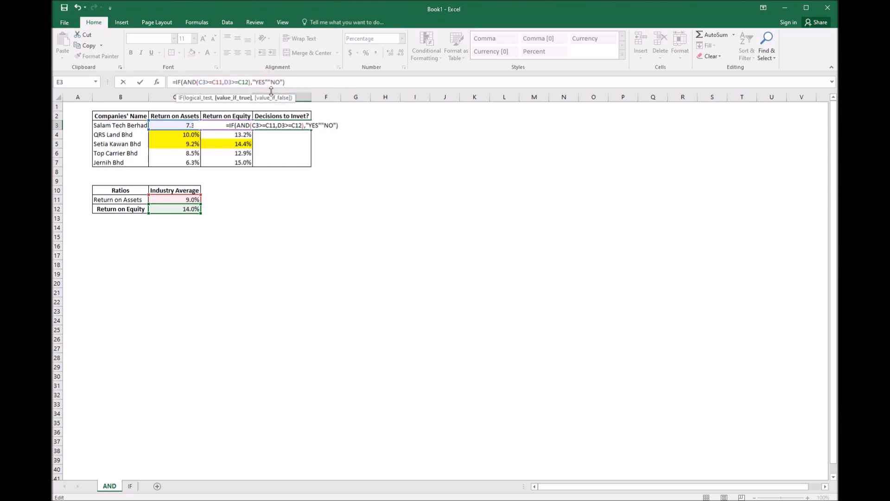
text(.)
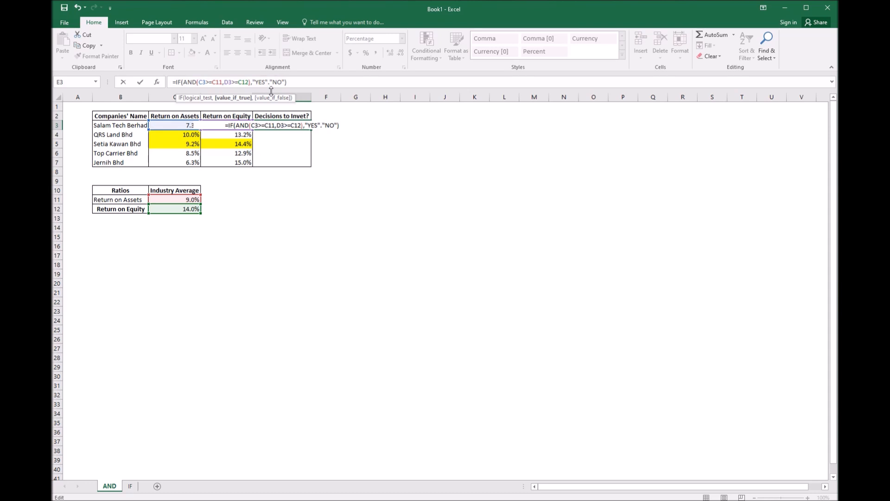
key(BackSpace)
text(,)
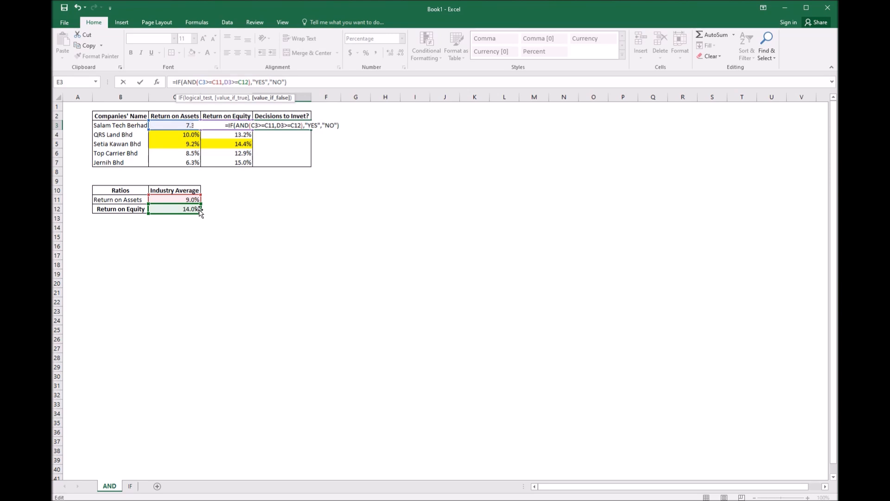
key(Return)
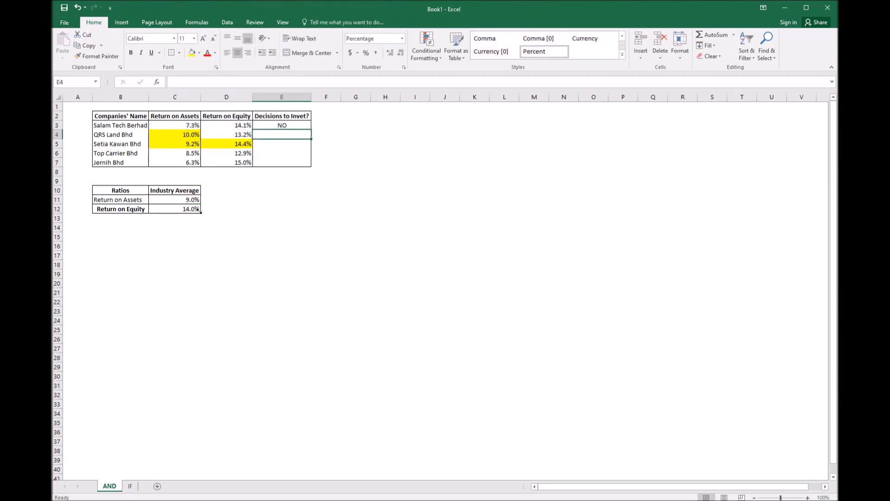
click(303, 125)
drag(310, 128, 302, 165)
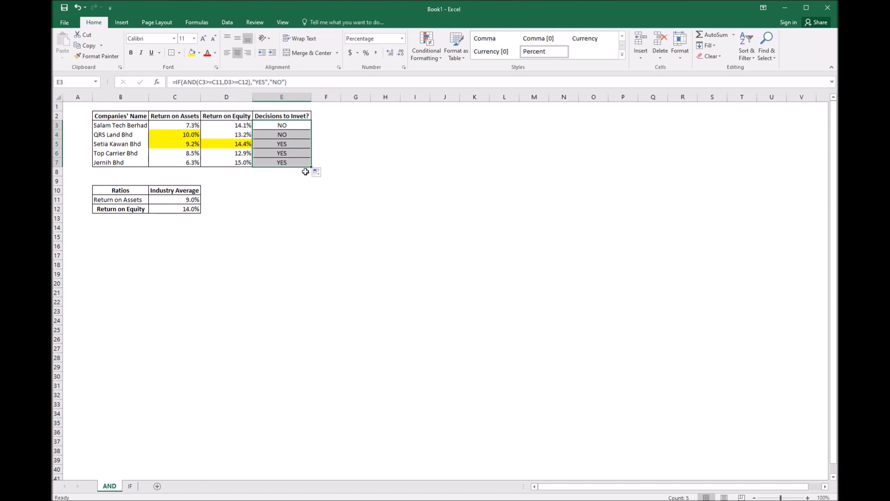
drag(278, 135, 280, 169)
key(Delete)
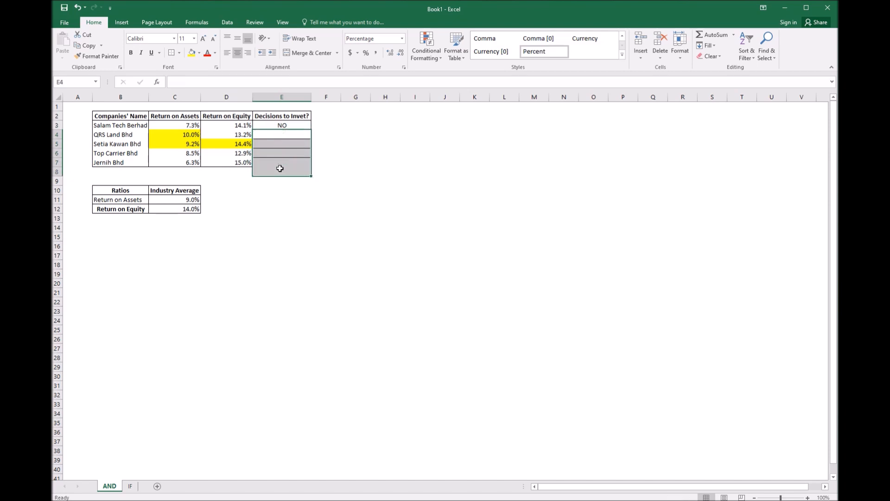
Make the industry average references absolute as $C$11 and $C$12 in Salam Tech Berhad's decision formula
click(304, 119)
click(301, 126)
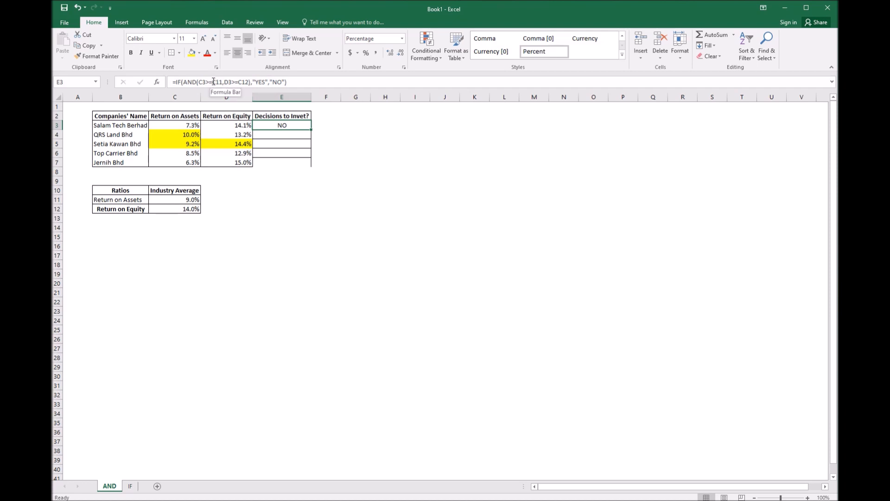
click(189, 202)
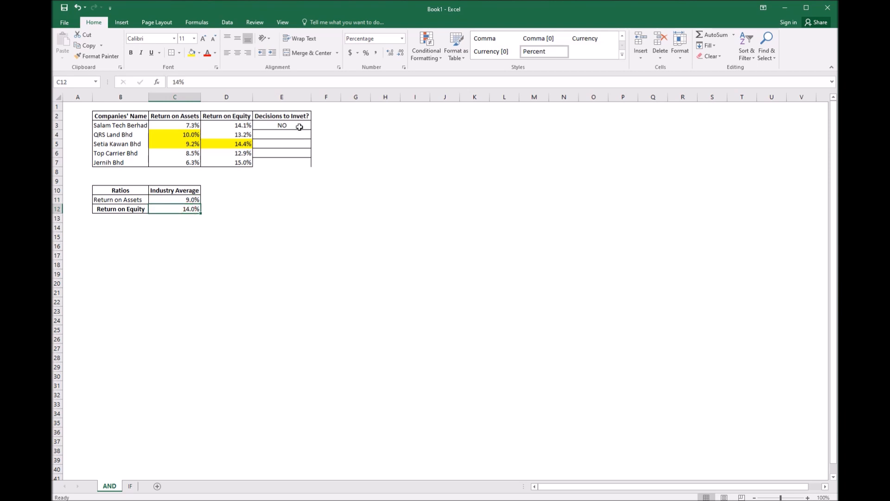
click(282, 126)
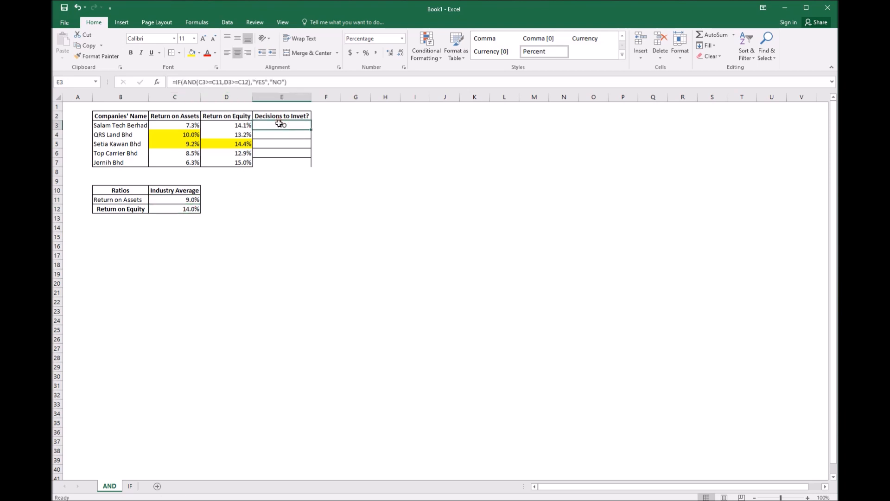
double_click(280, 124)
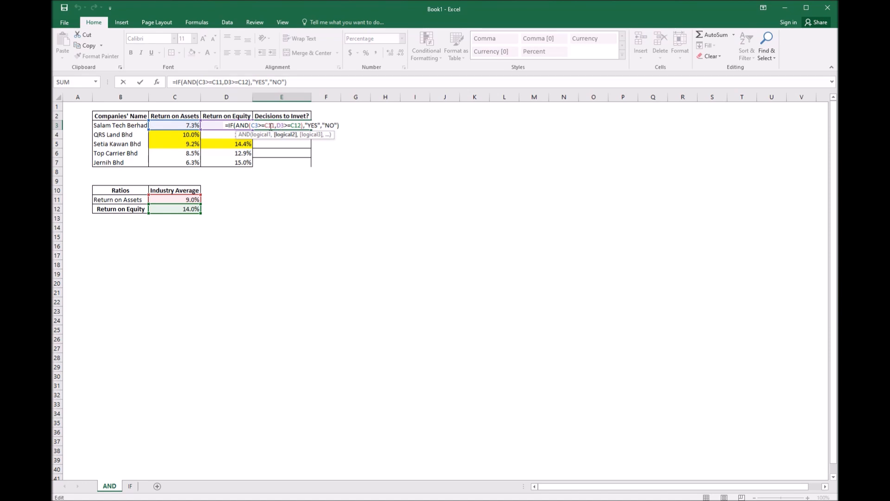
click(266, 125)
text($C)
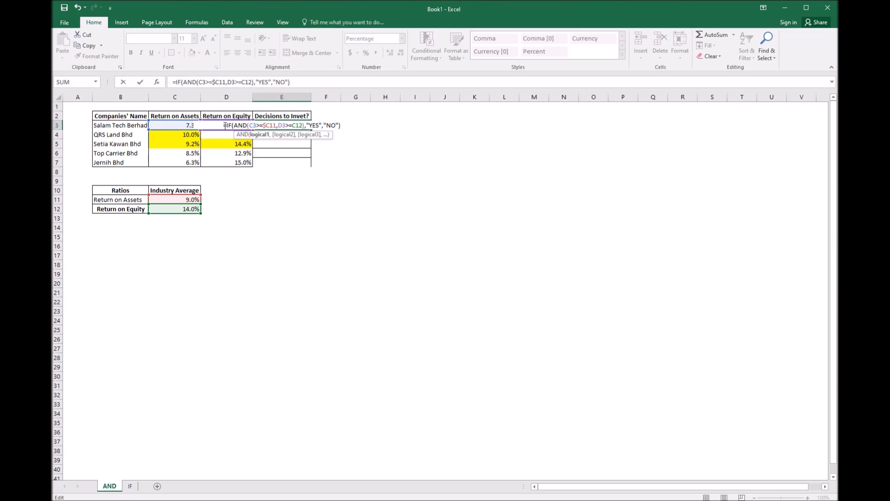
text($)
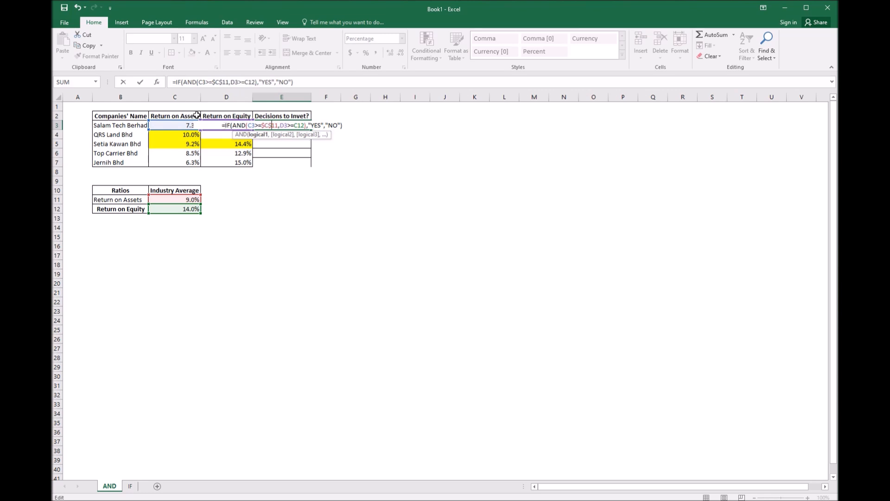
key(Right)
key(Right)
key(Right)
text($)
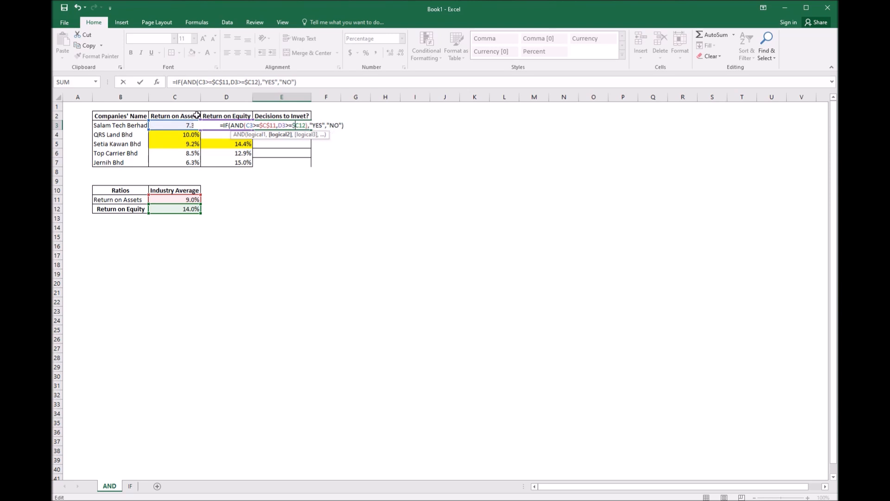
key(Right)
text($)
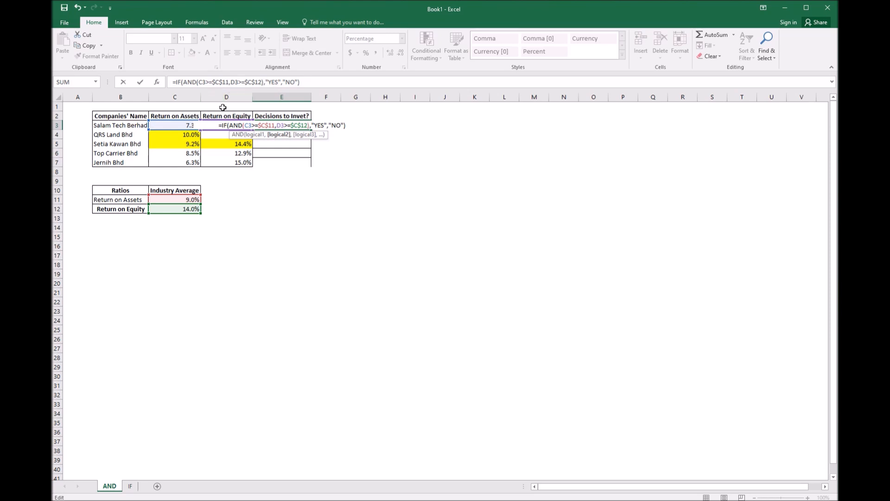
key(Return)
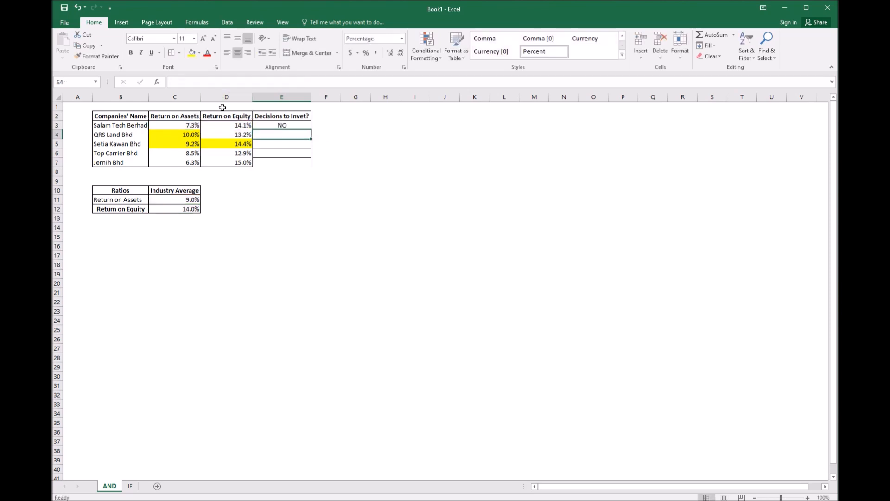
Copy the decision formula down through Jernih Bhd's row in E7
click(270, 128)
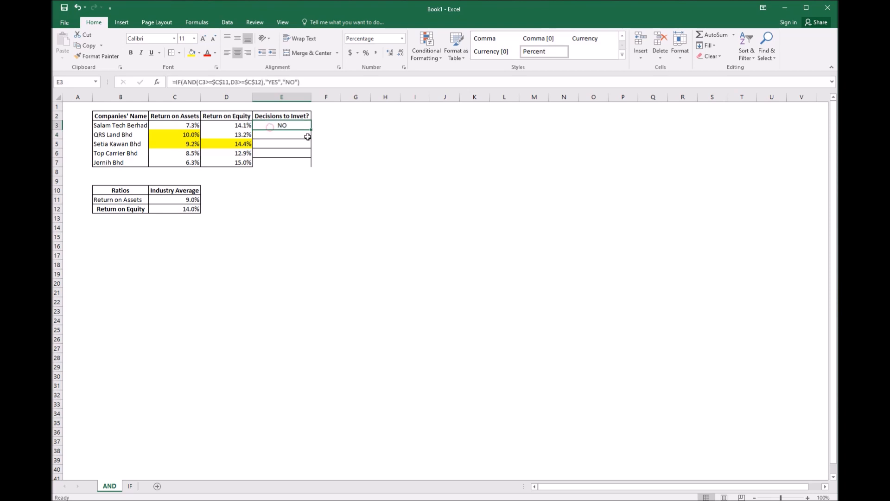
drag(311, 131, 313, 169)
click(299, 190)
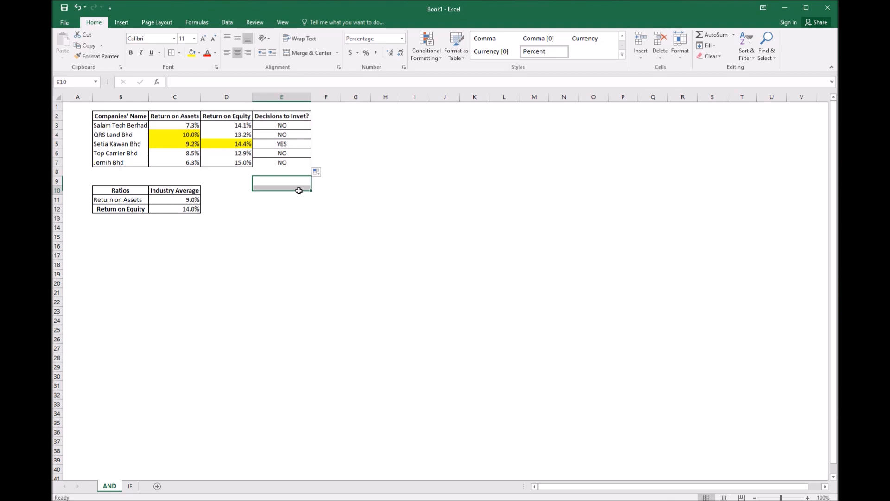
Apply Outside Borders to the decision cells E3 to E7
drag(286, 133, 284, 160)
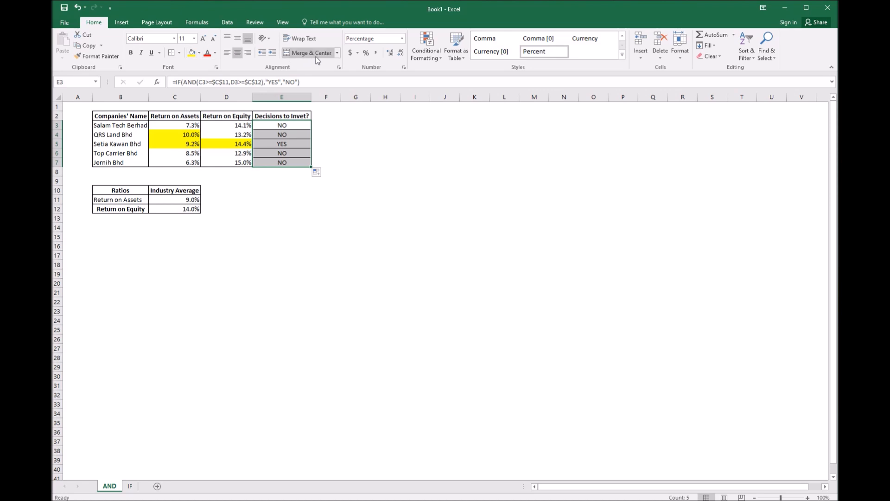
click(178, 53)
click(185, 121)
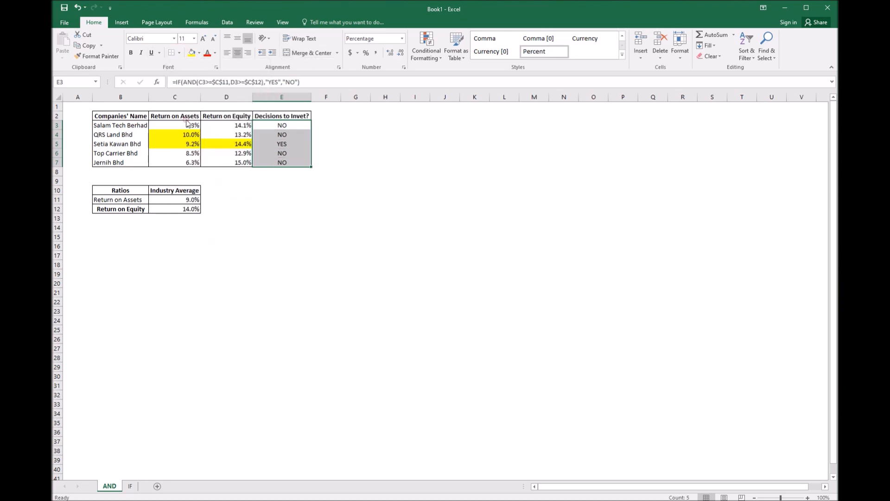
click(179, 53)
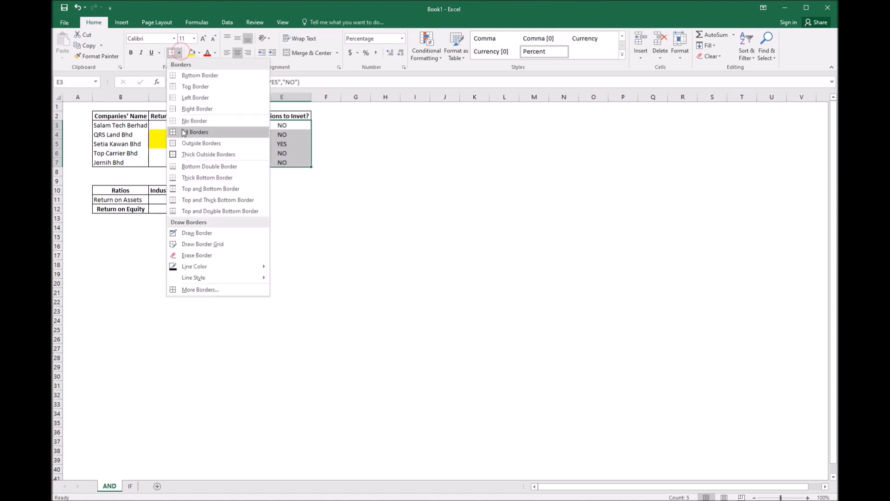
click(184, 144)
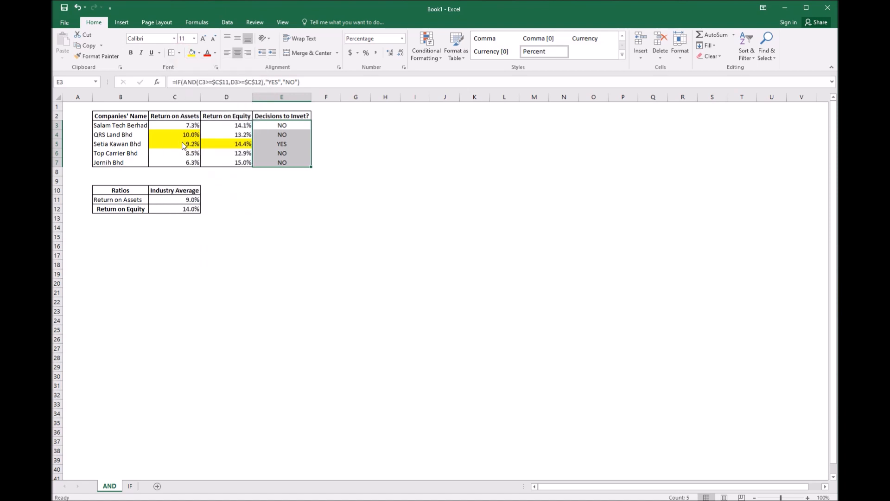
click(320, 203)
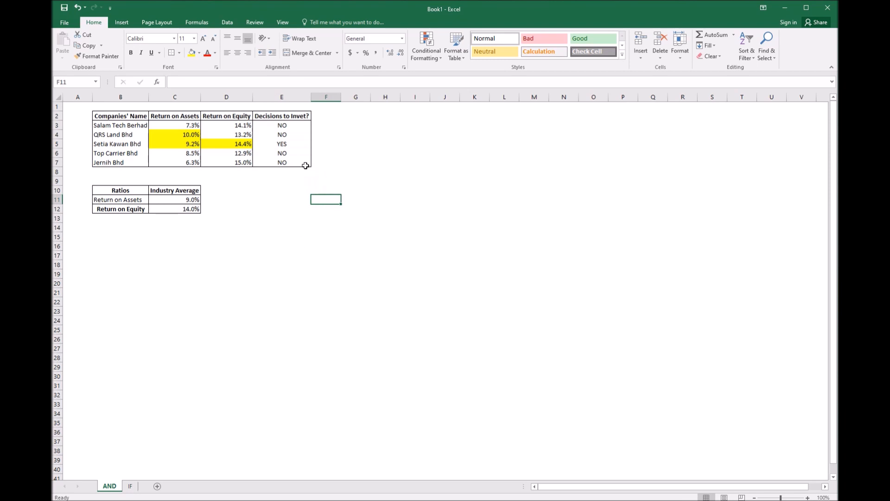
Highlight Setia Kawan Bhd's YES decision cell with yellow fill
click(281, 144)
click(190, 53)
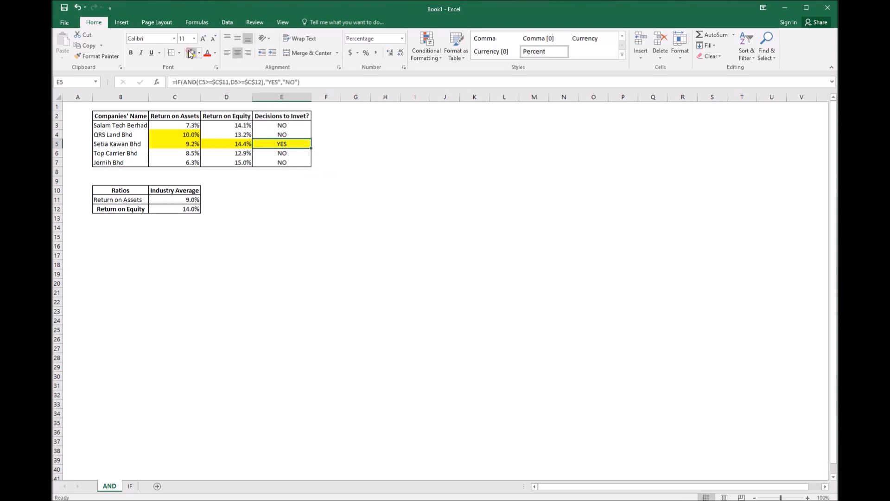
click(374, 285)
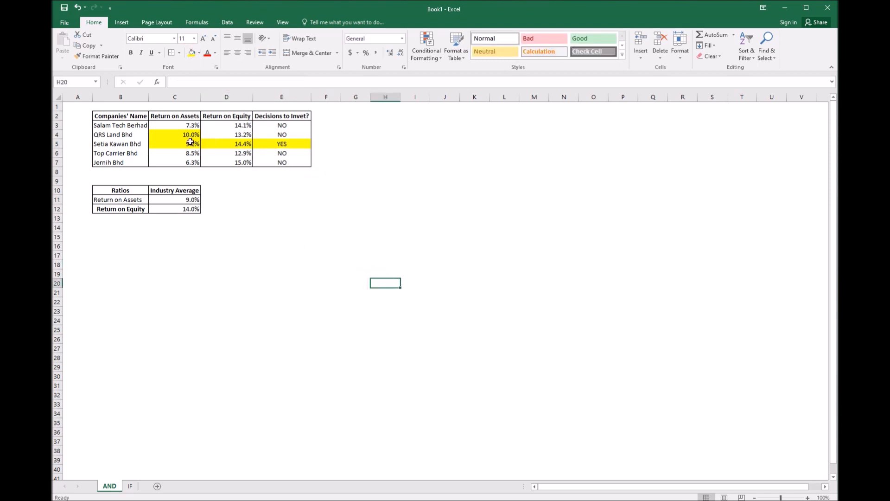